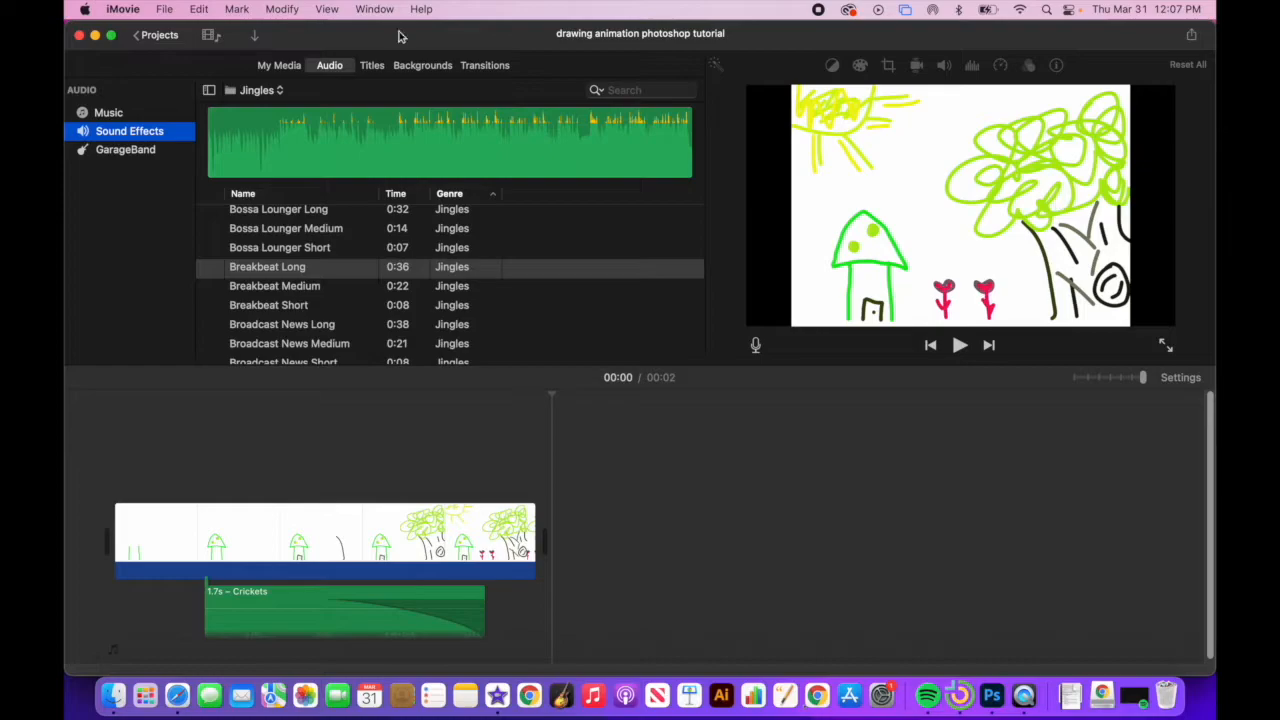
- Leave the open project and create a new movie project
click(157, 36)
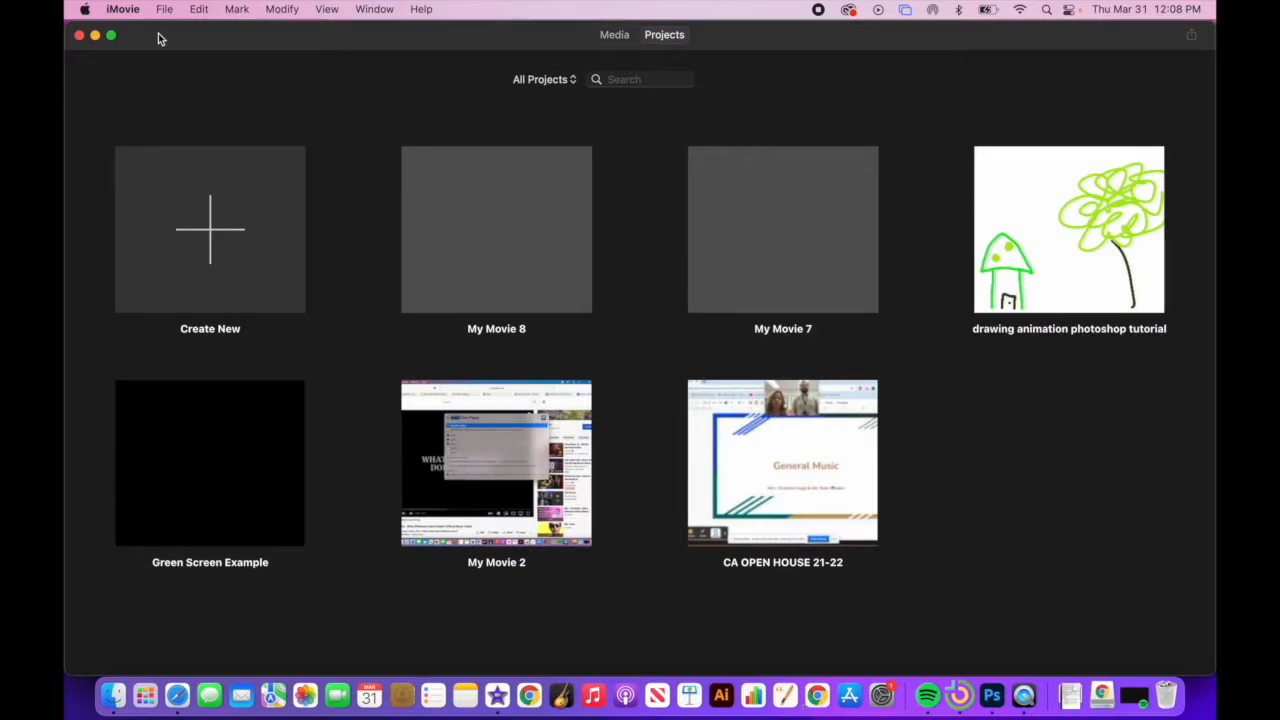
click(201, 233)
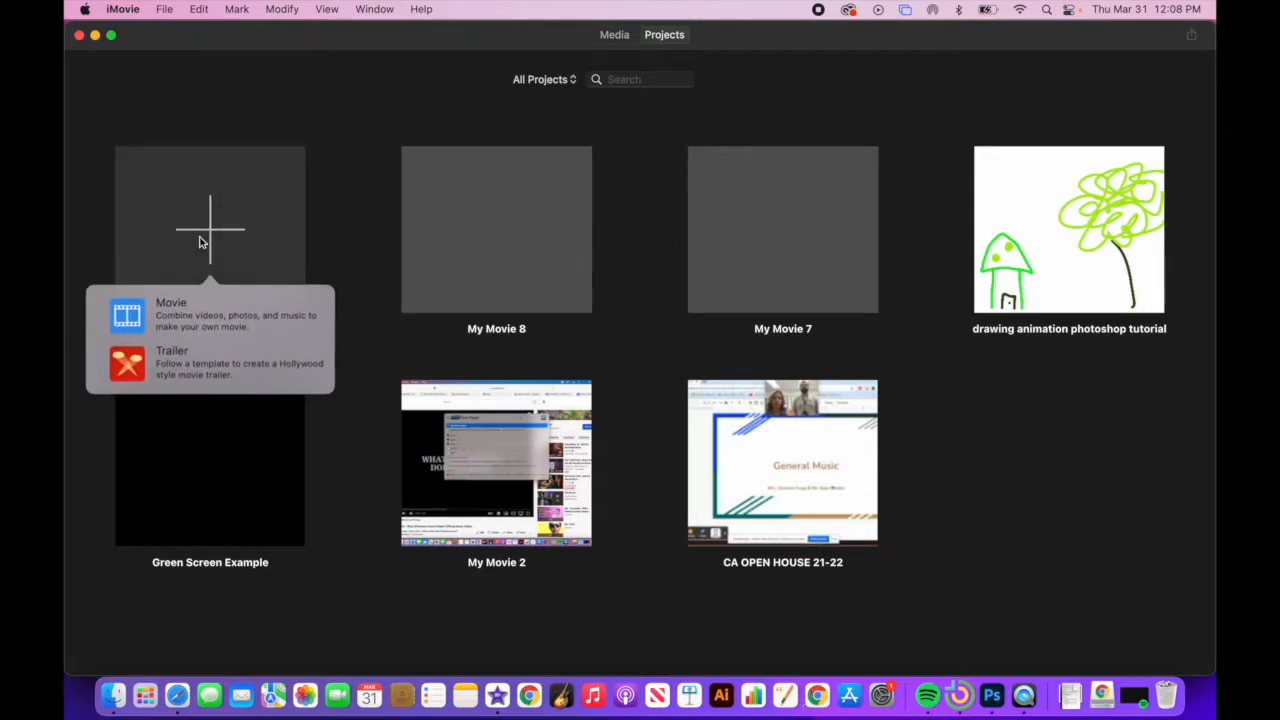
click(215, 314)
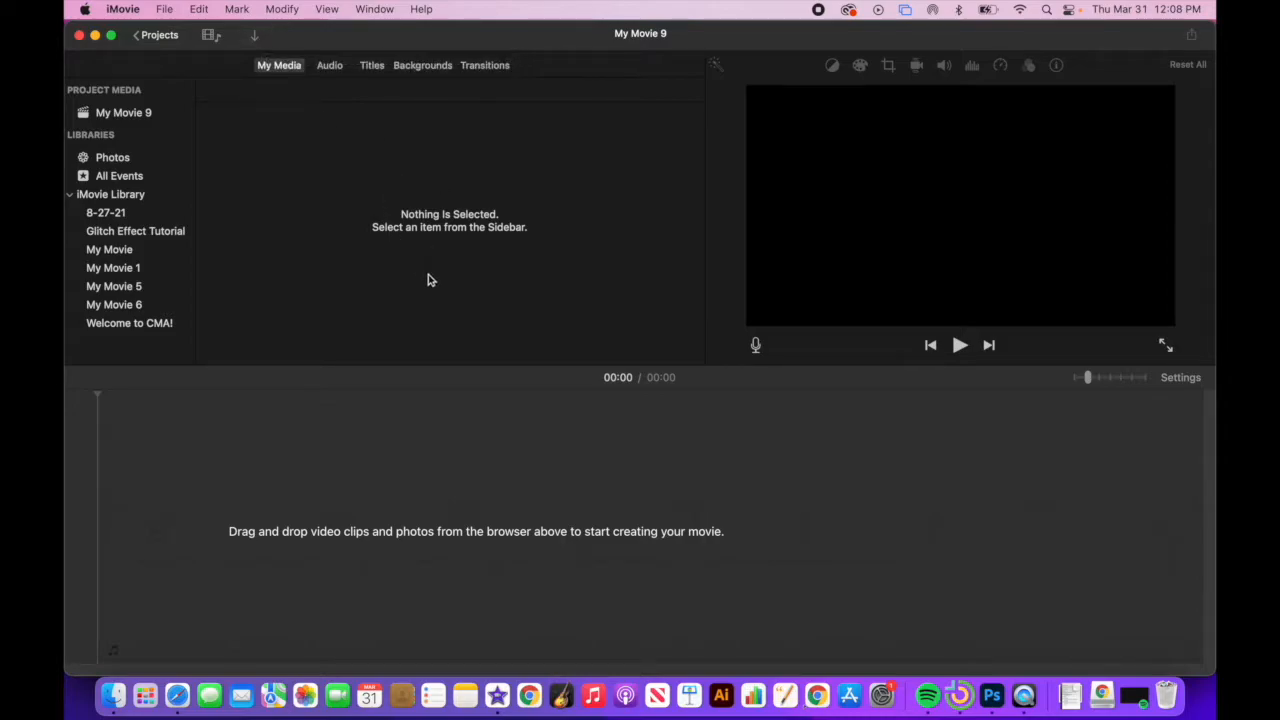
- Import the Montage Tutorial folder from the Desktop into the project media
click(254, 37)
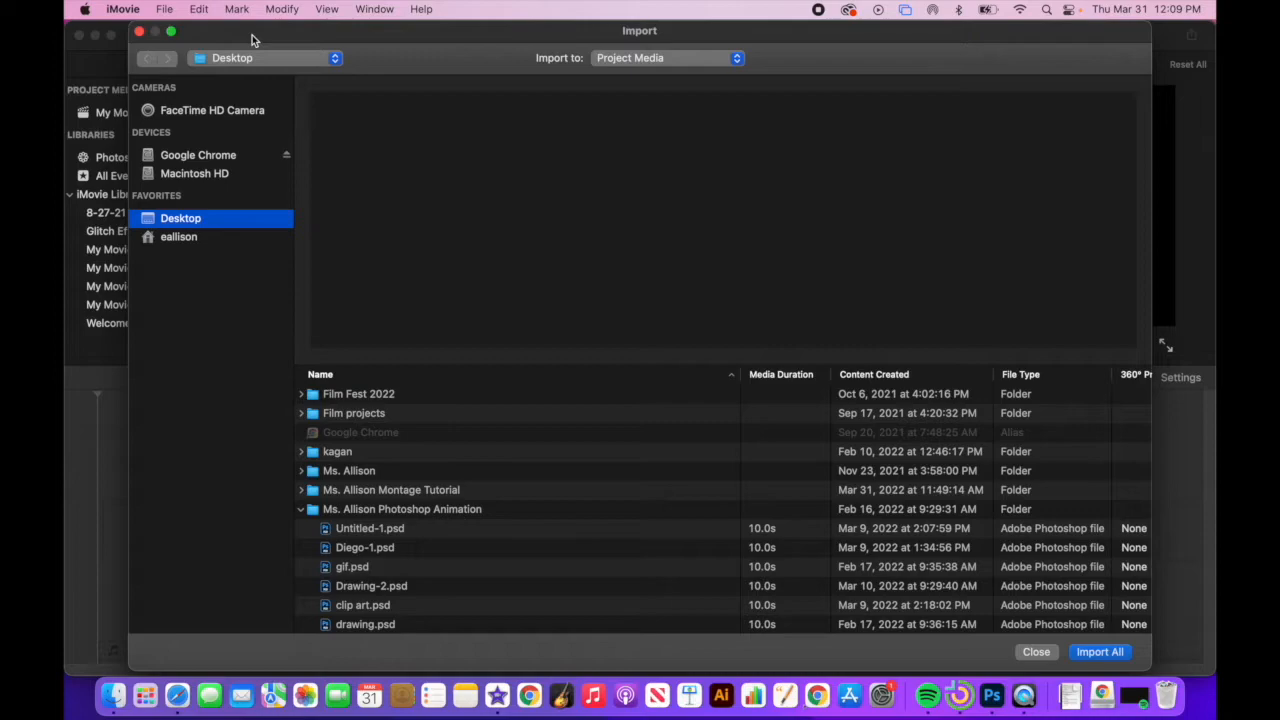
click(396, 489)
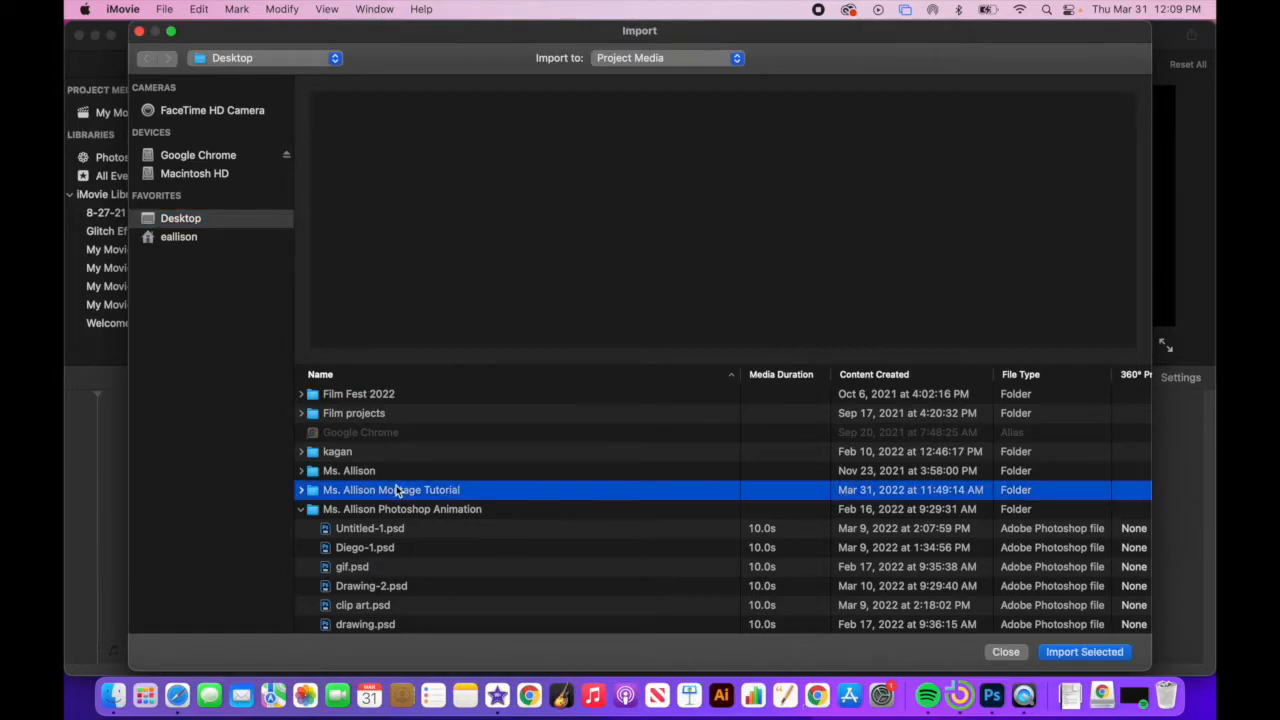
click(1085, 652)
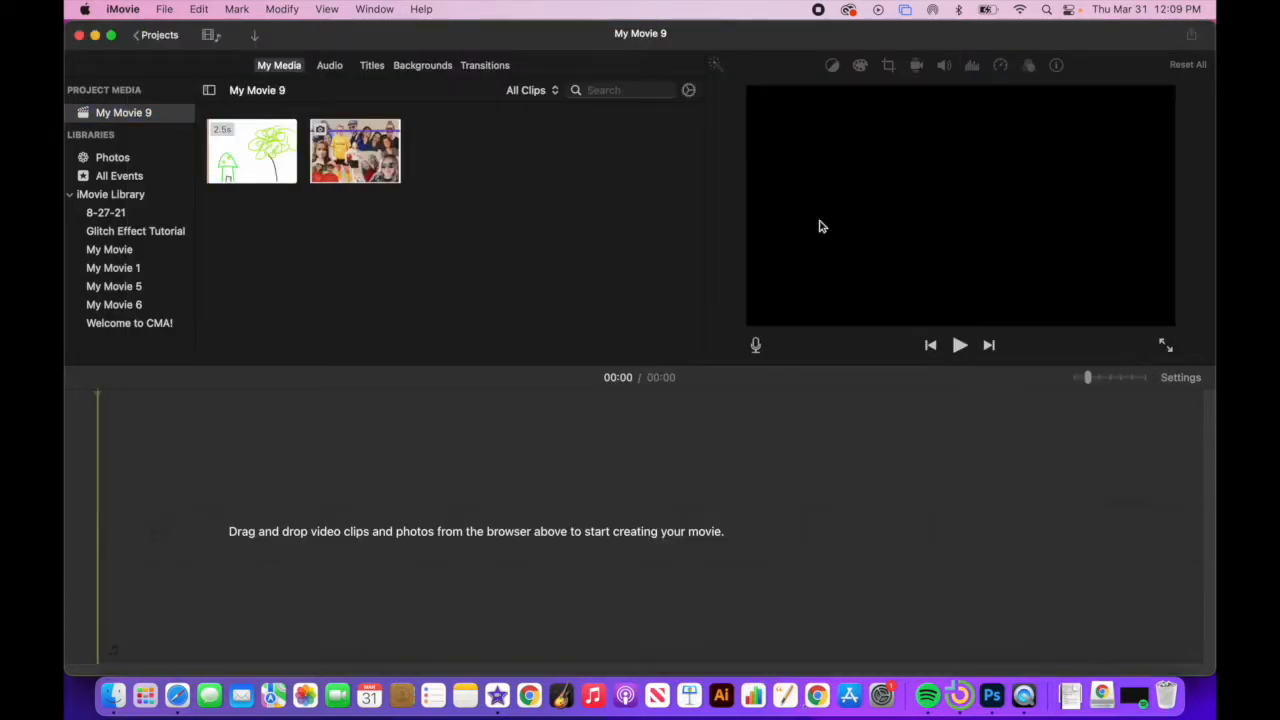
- Add the drawing animation clip to the timeline, followed by the photo collage image
click(266, 158)
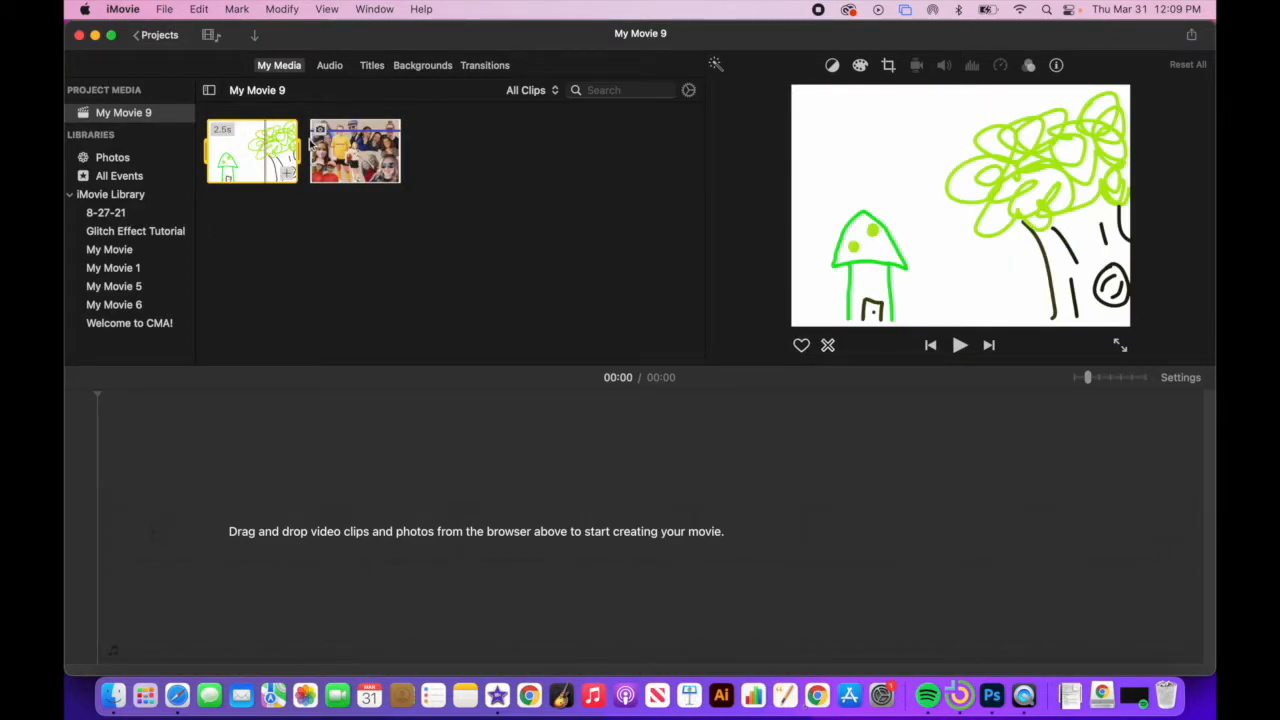
drag(289, 174, 180, 551)
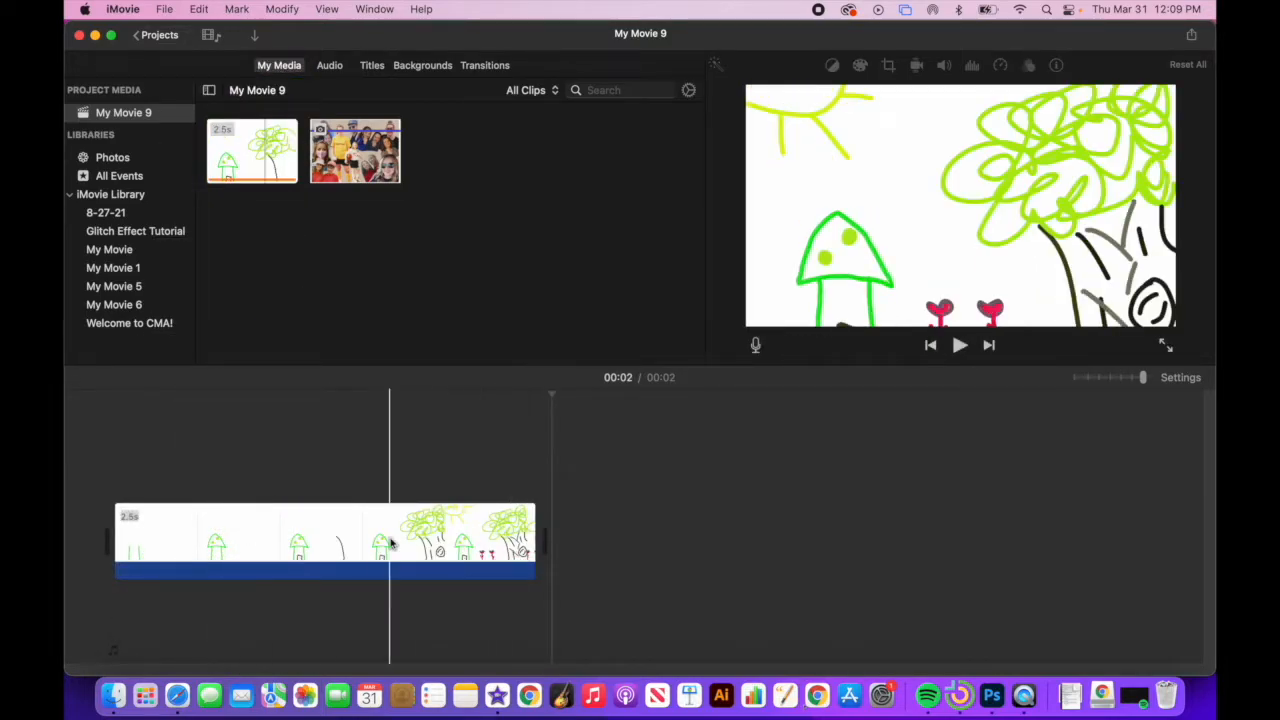
click(367, 172)
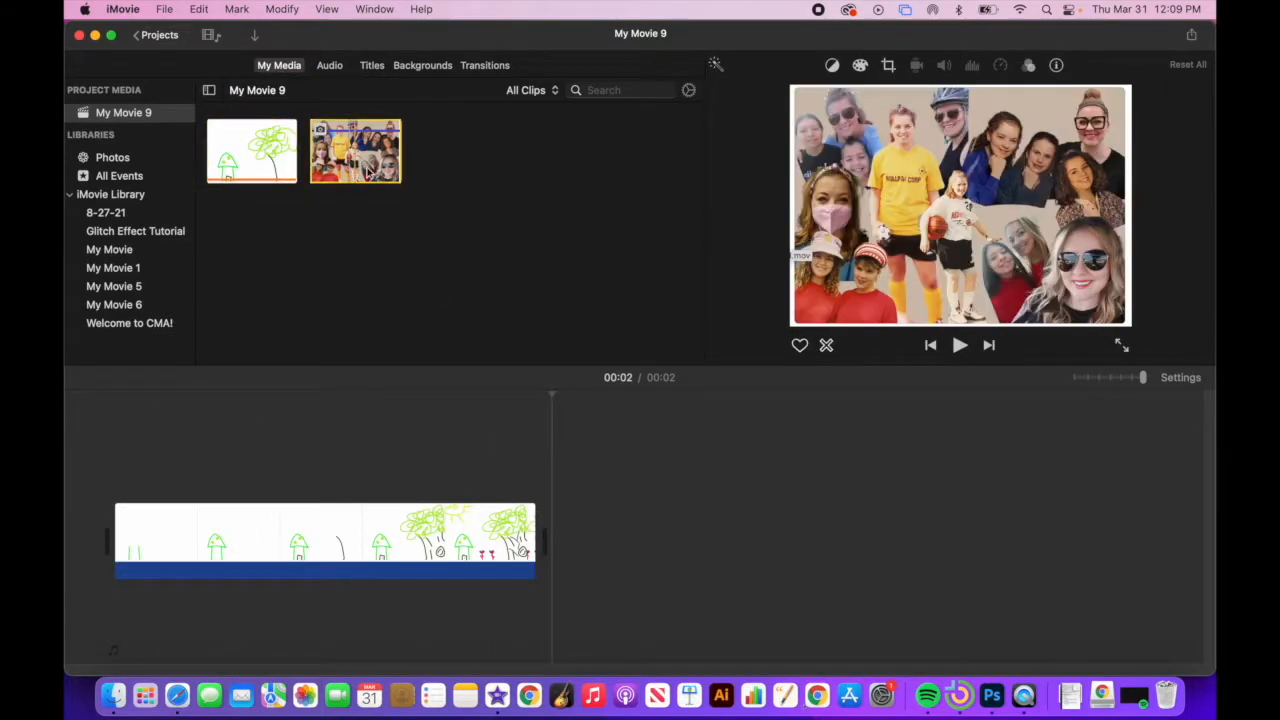
drag(398, 184, 641, 458)
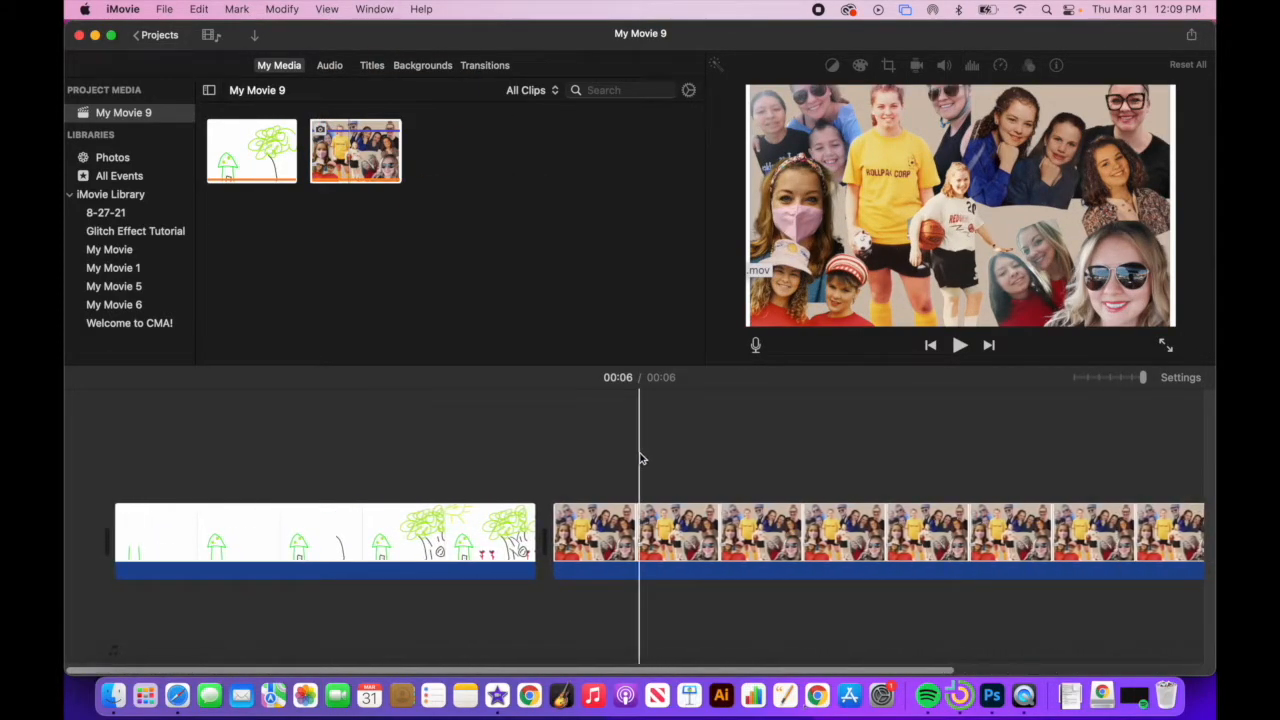
- Set the crop style to Fit for both the drawing animation clip and the photo collage
click(338, 538)
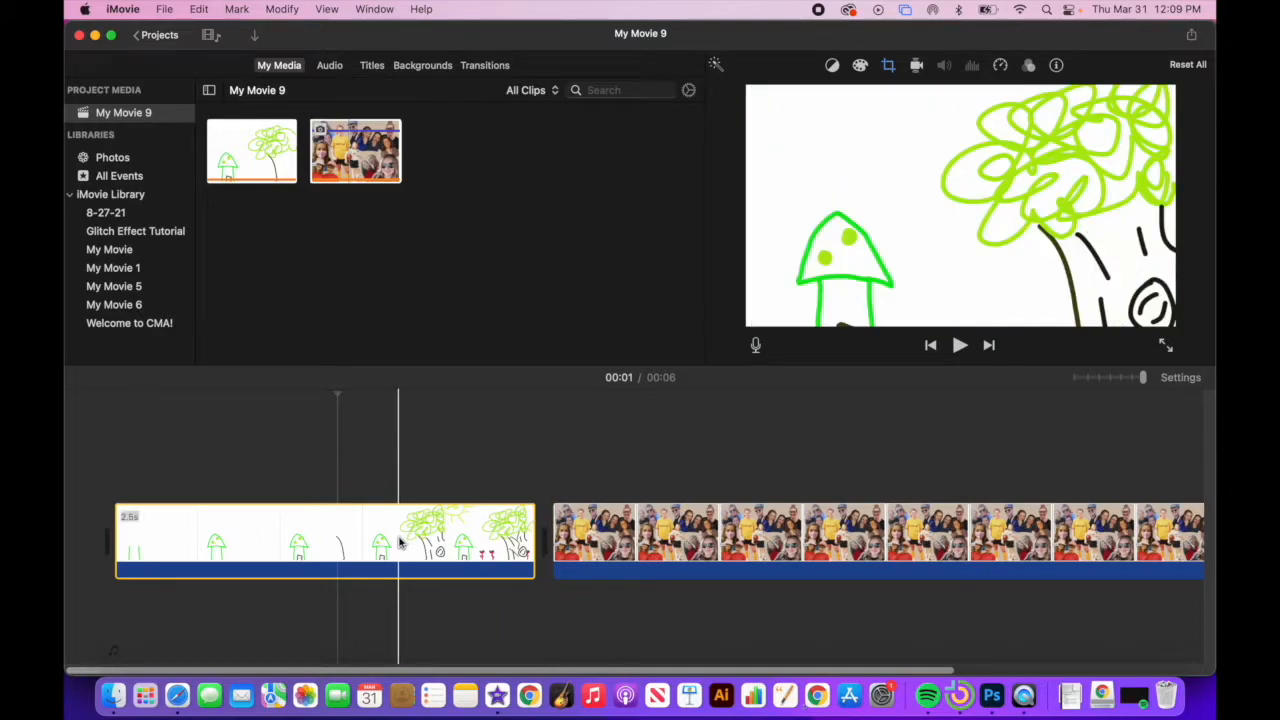
click(886, 66)
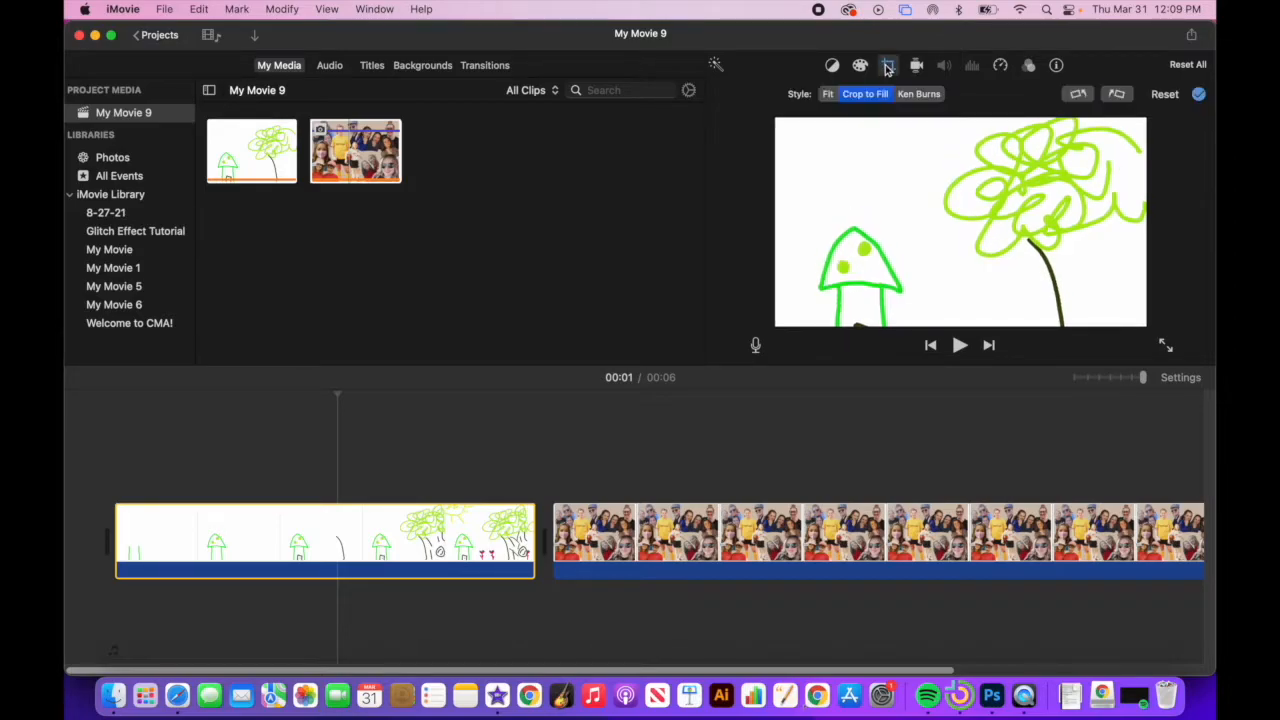
click(828, 94)
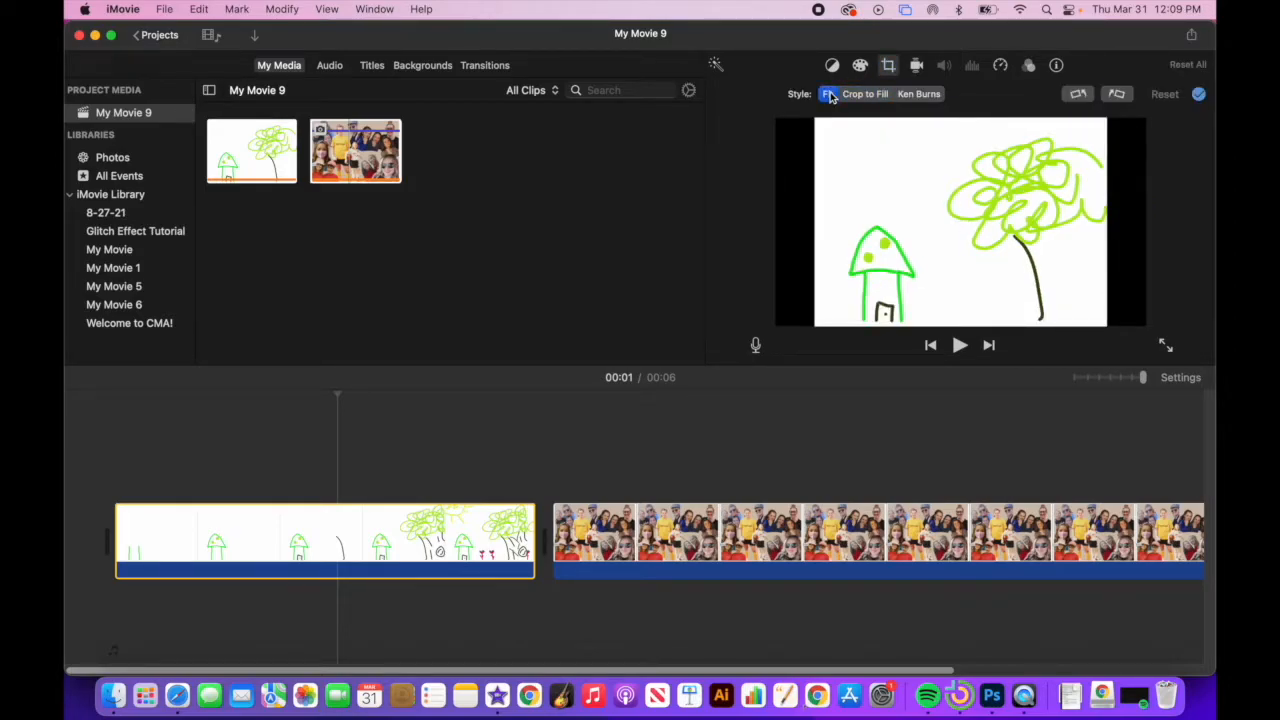
click(730, 520)
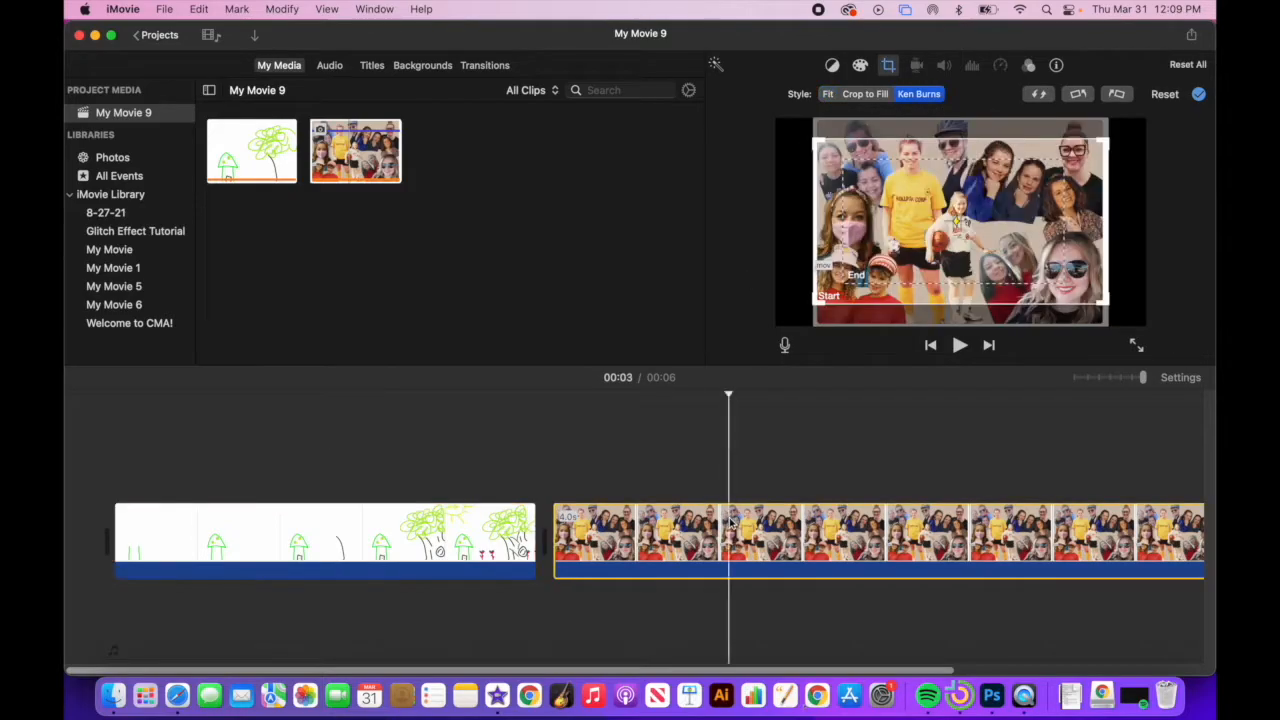
click(827, 94)
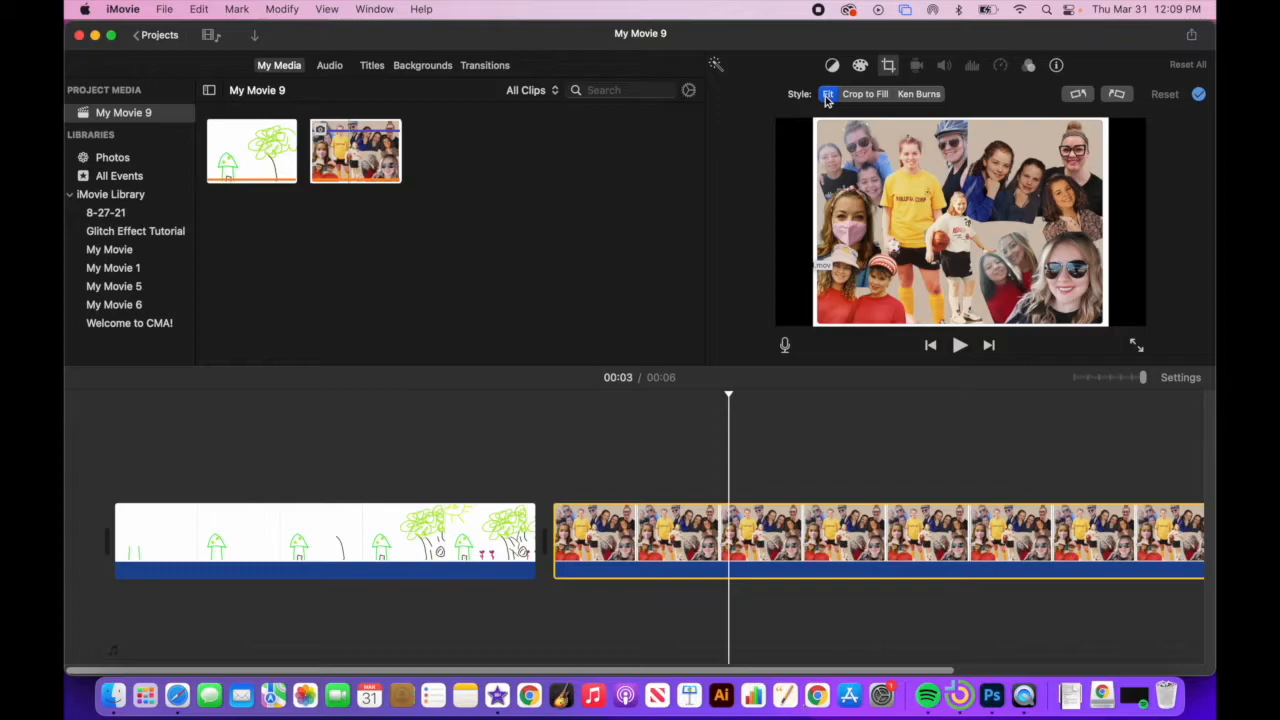
click(490, 449)
- Insert a Prism title before the drawing animation and enter the creator's name followed by "MONTAGE" as its text
click(118, 438)
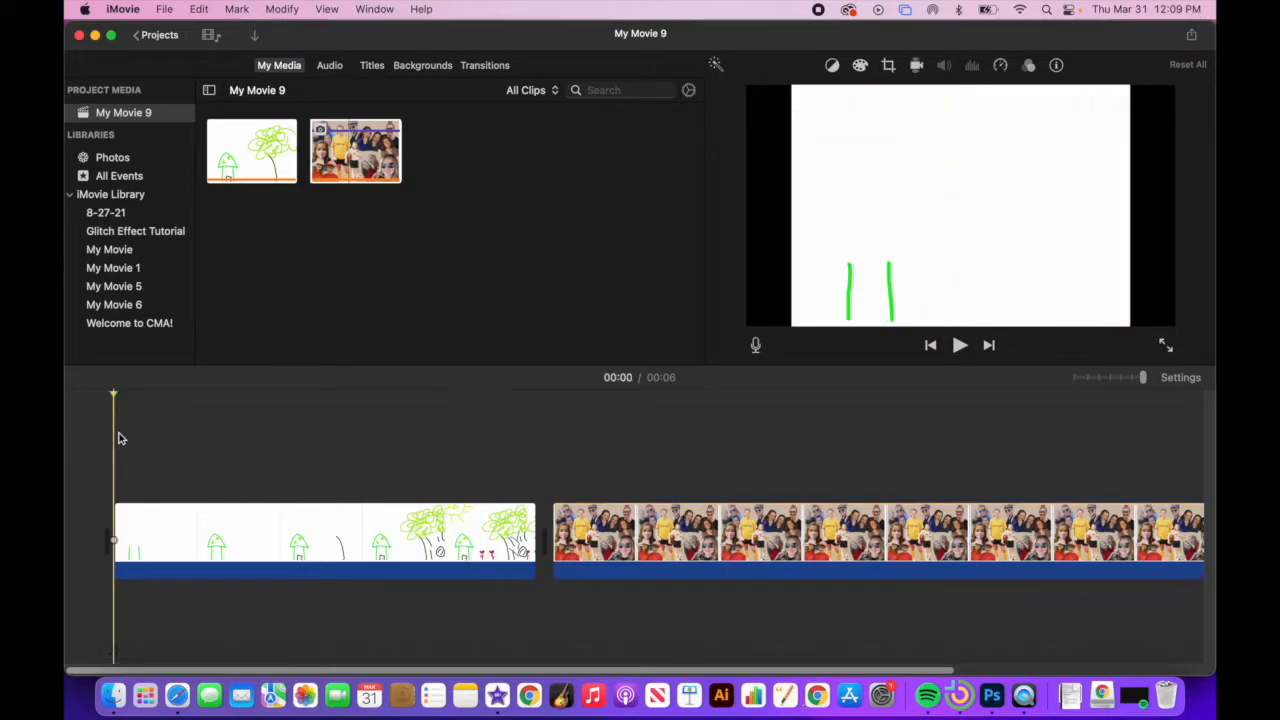
click(372, 66)
click(393, 322)
scroll(396, 330, down, 3)
click(390, 280)
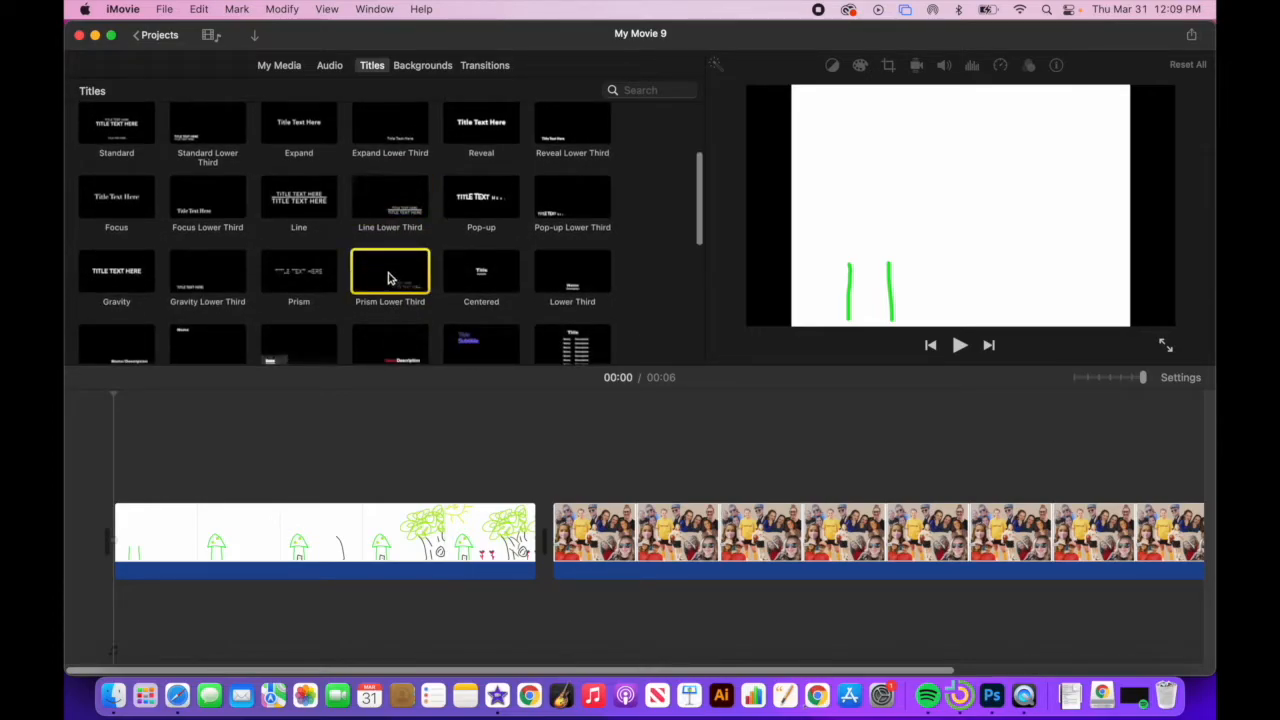
click(313, 277)
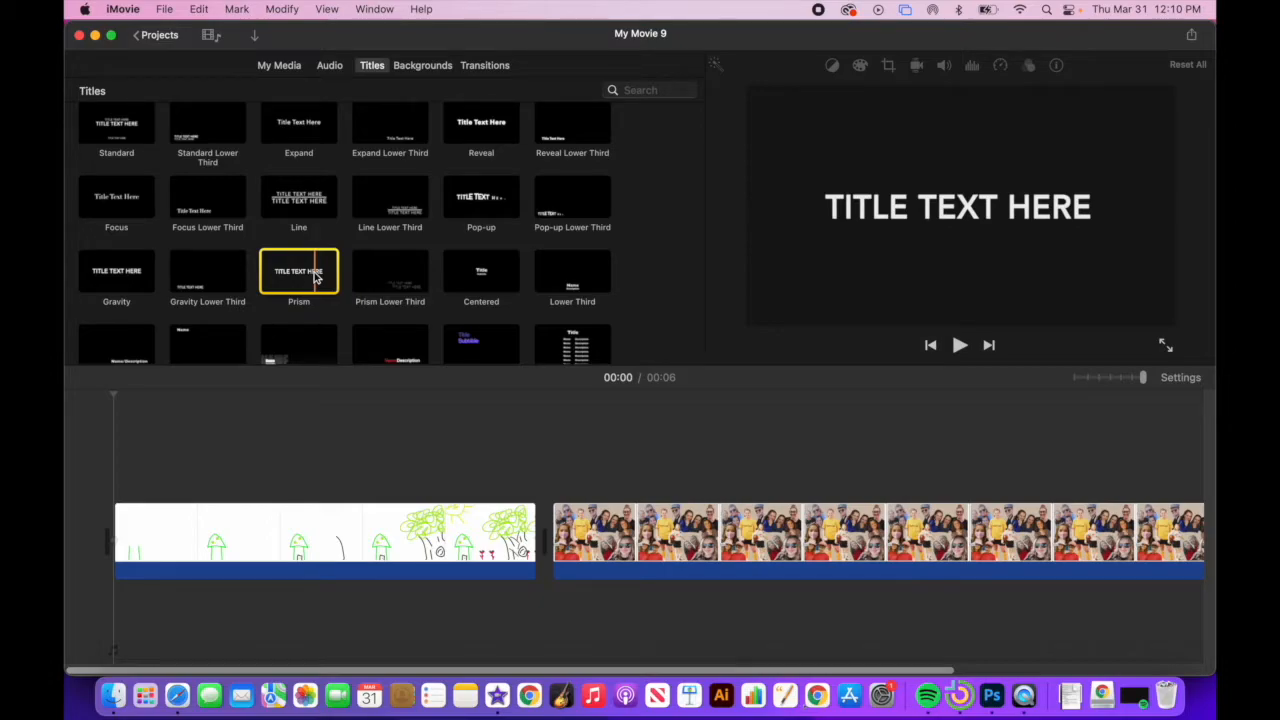
drag(306, 272, 99, 540)
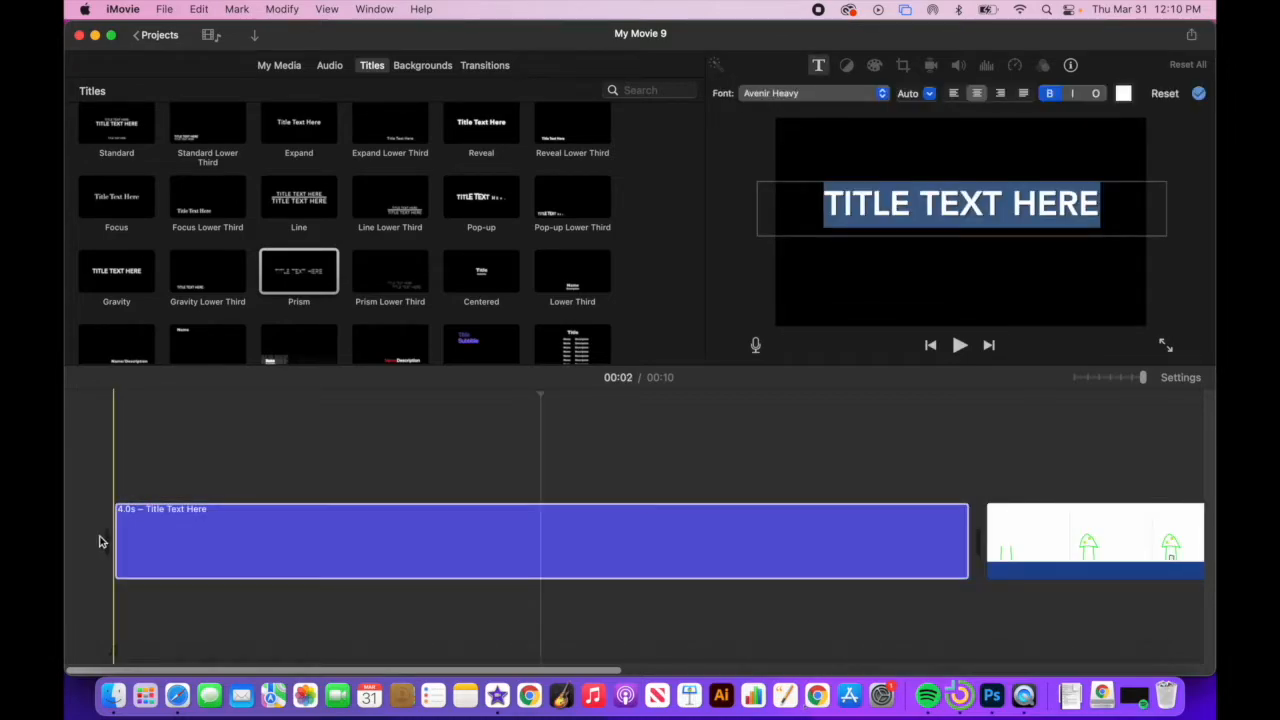
text(MS.)
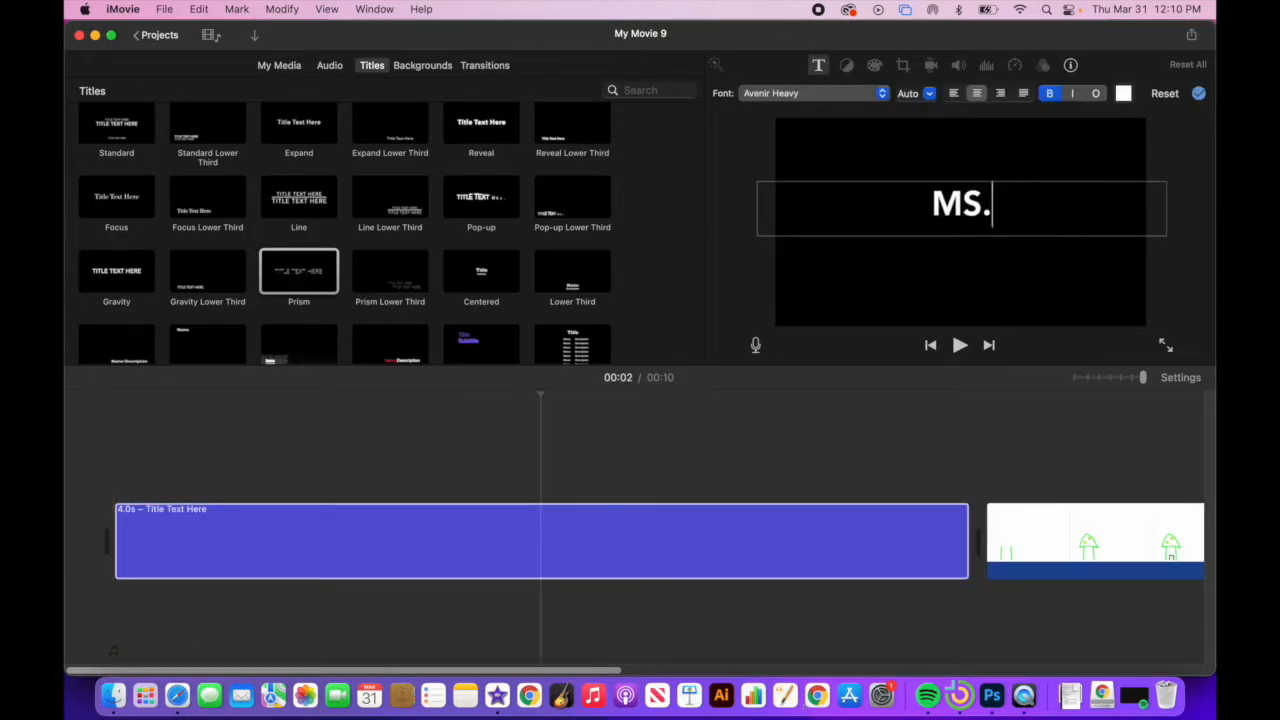
text( ALLISON'S MONTAGE)
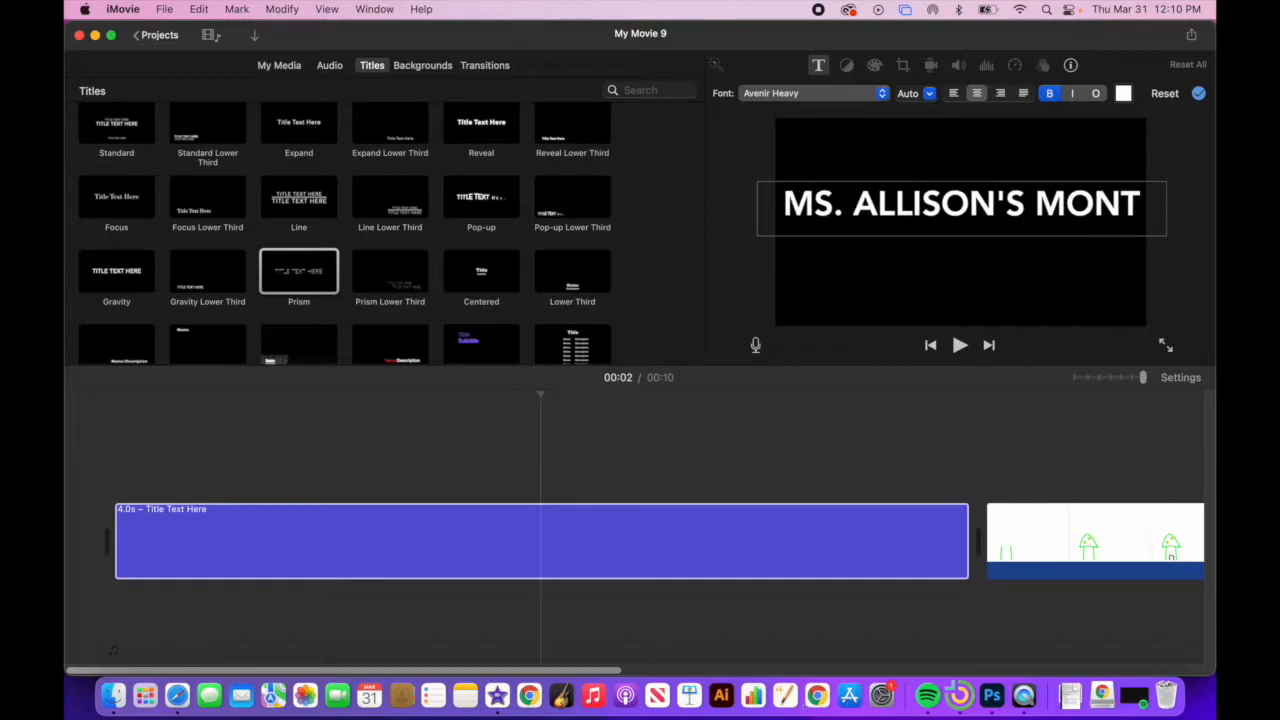
- Format the opening title's text in Brush Script MT Italic, size 80, coloured yellow
triple_click(886, 203)
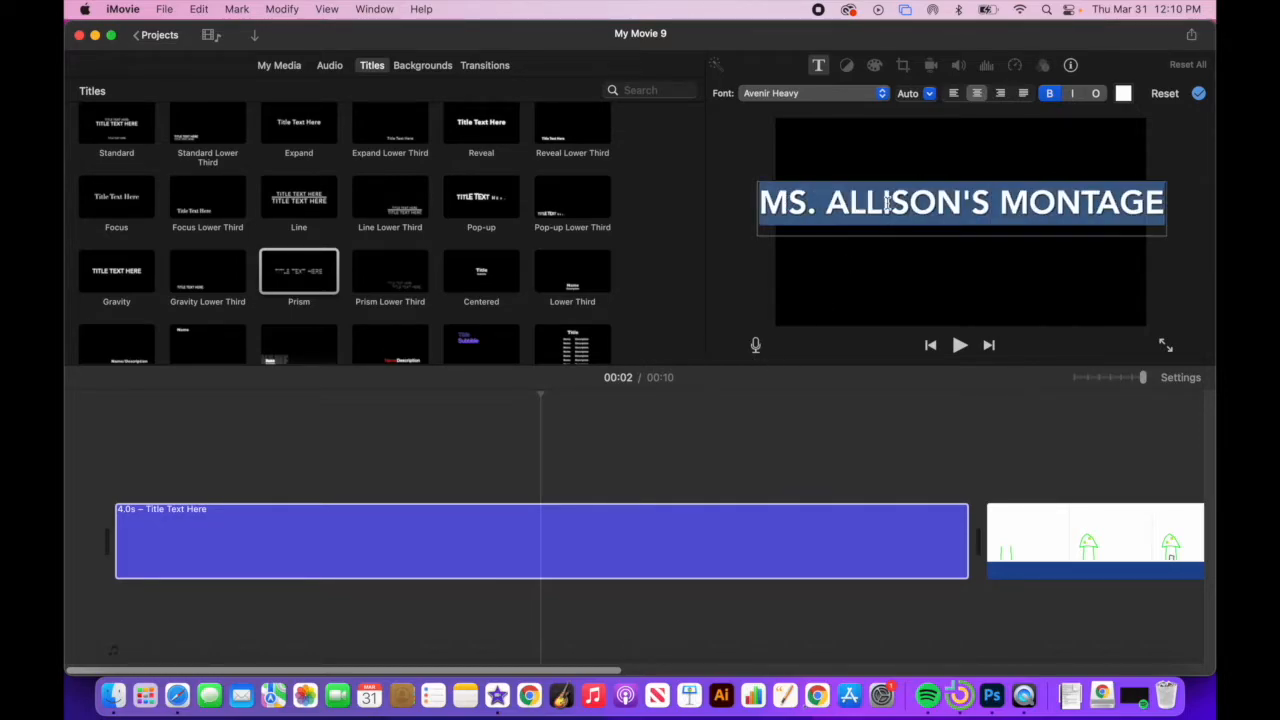
click(835, 96)
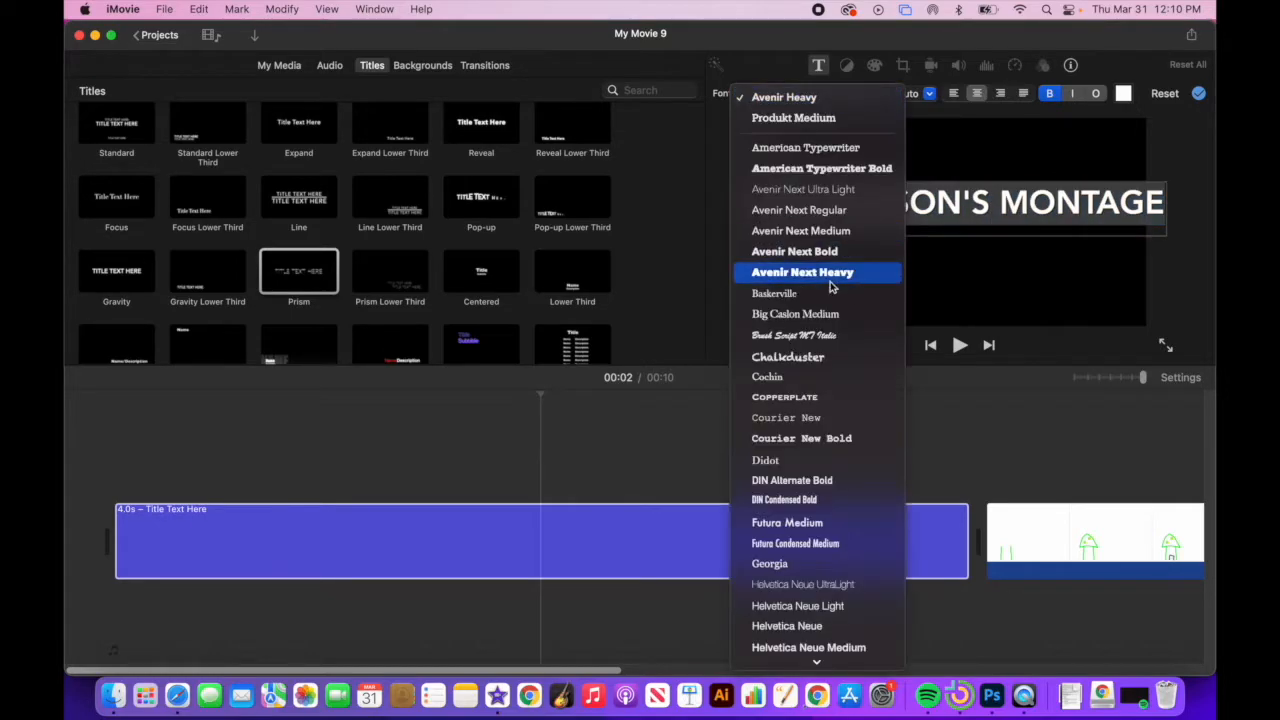
click(803, 336)
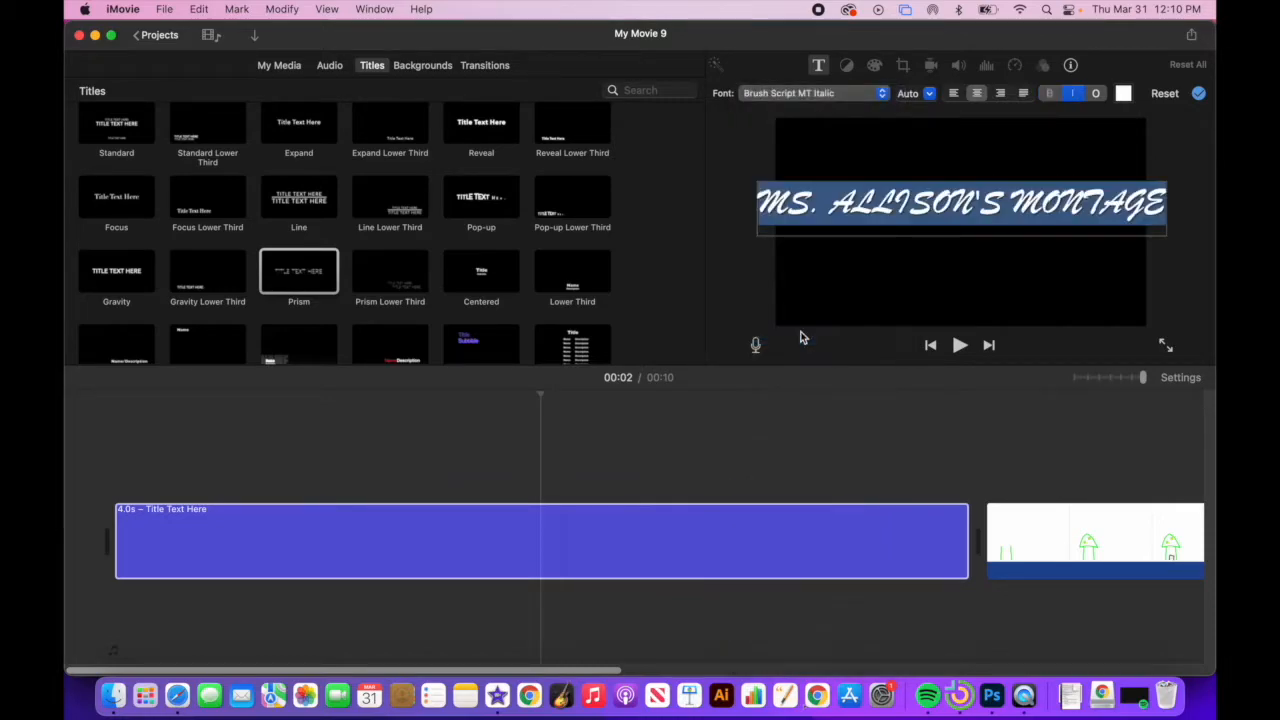
click(929, 95)
click(907, 150)
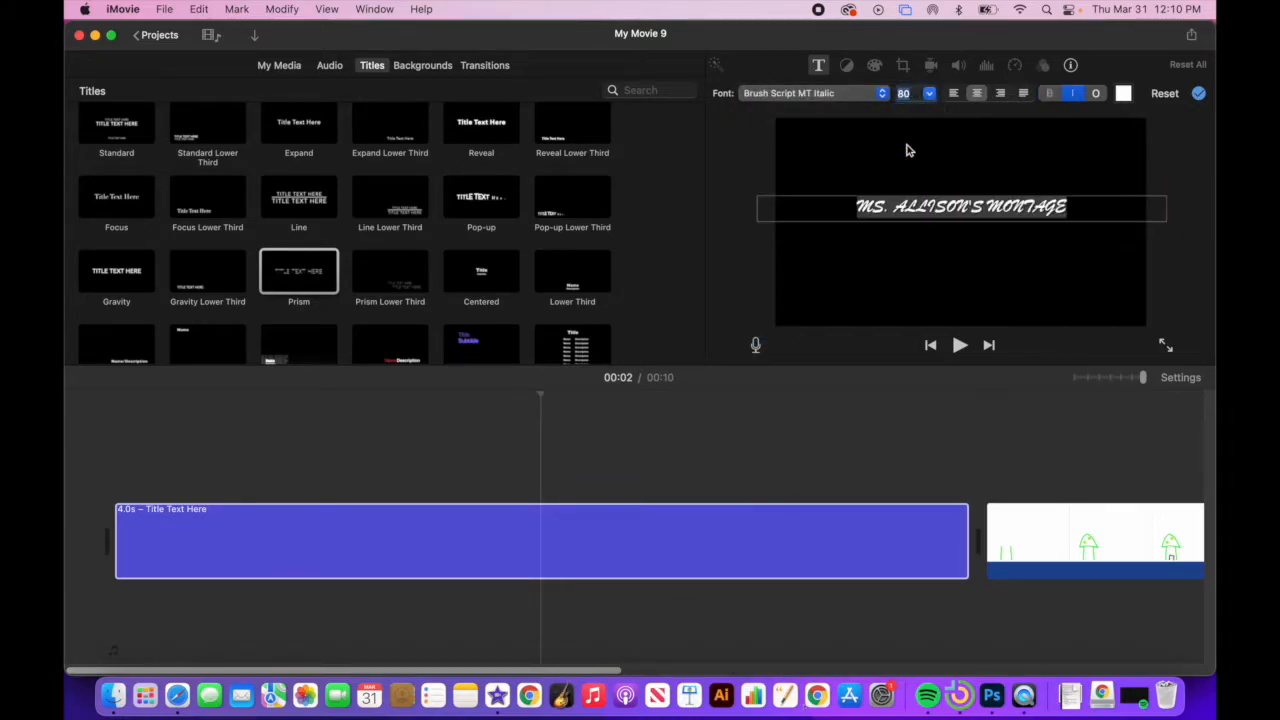
click(1124, 94)
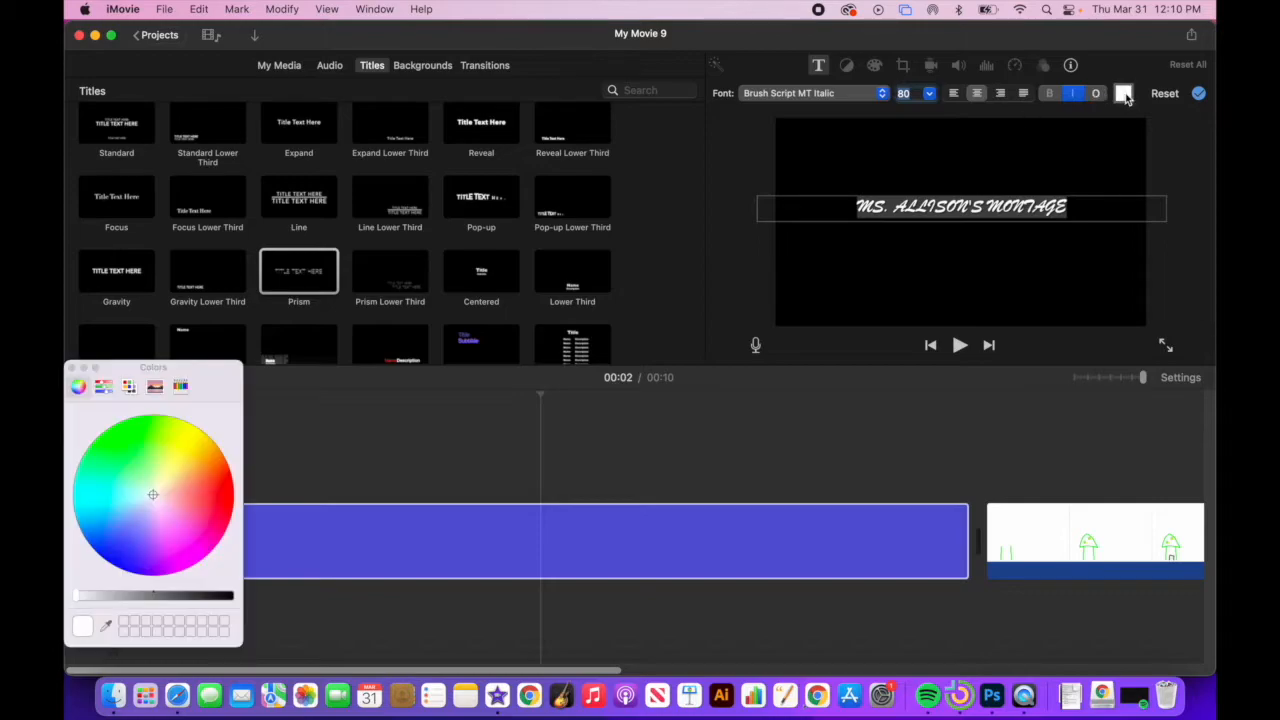
click(192, 445)
drag(193, 447, 186, 431)
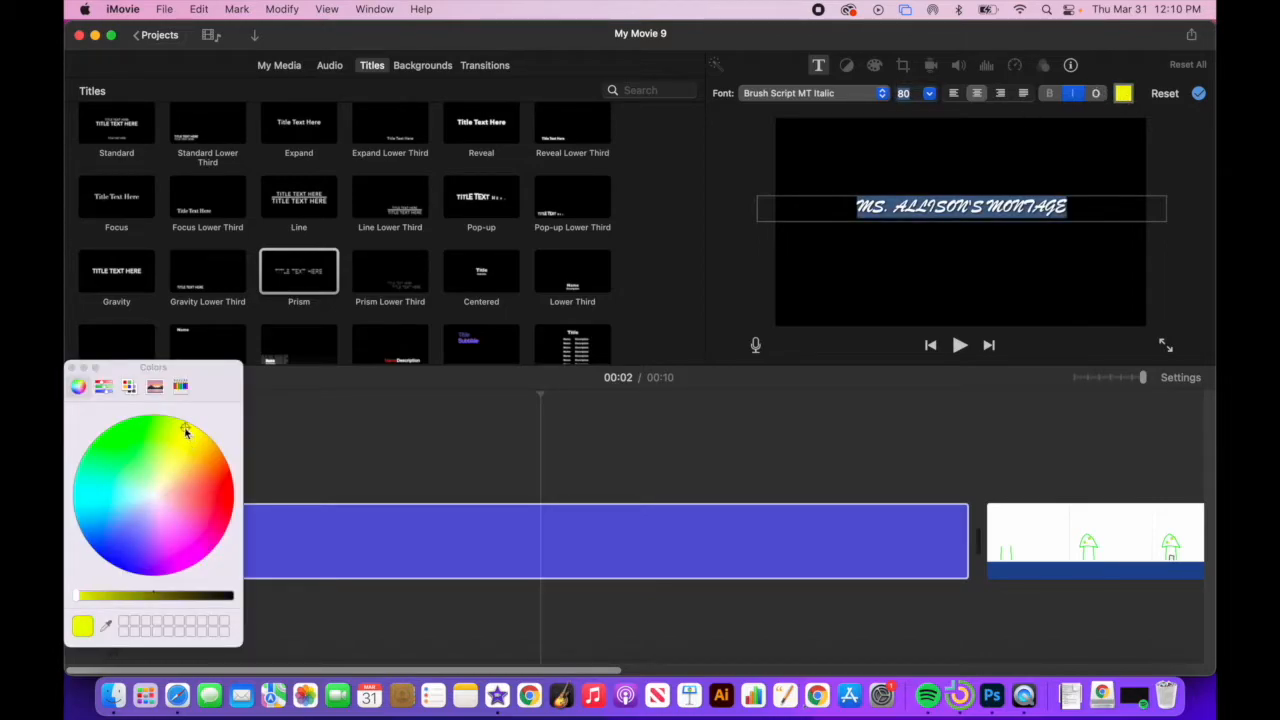
click(72, 367)
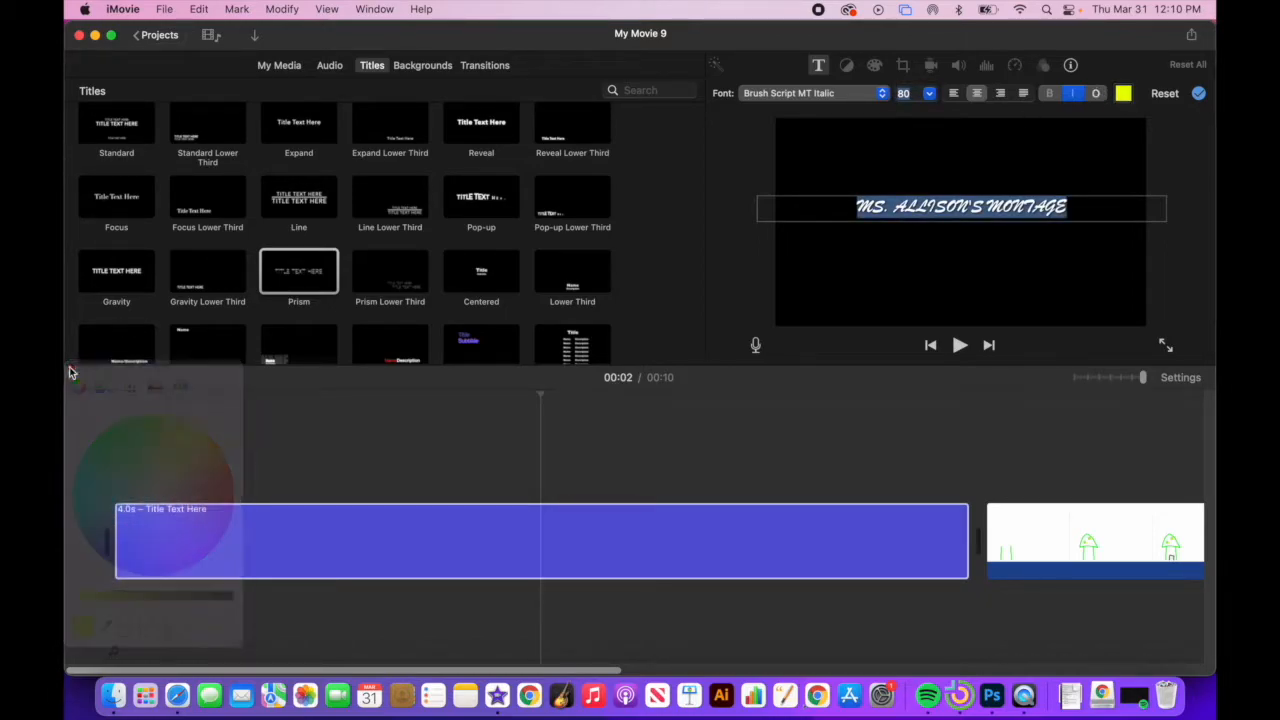
click(815, 258)
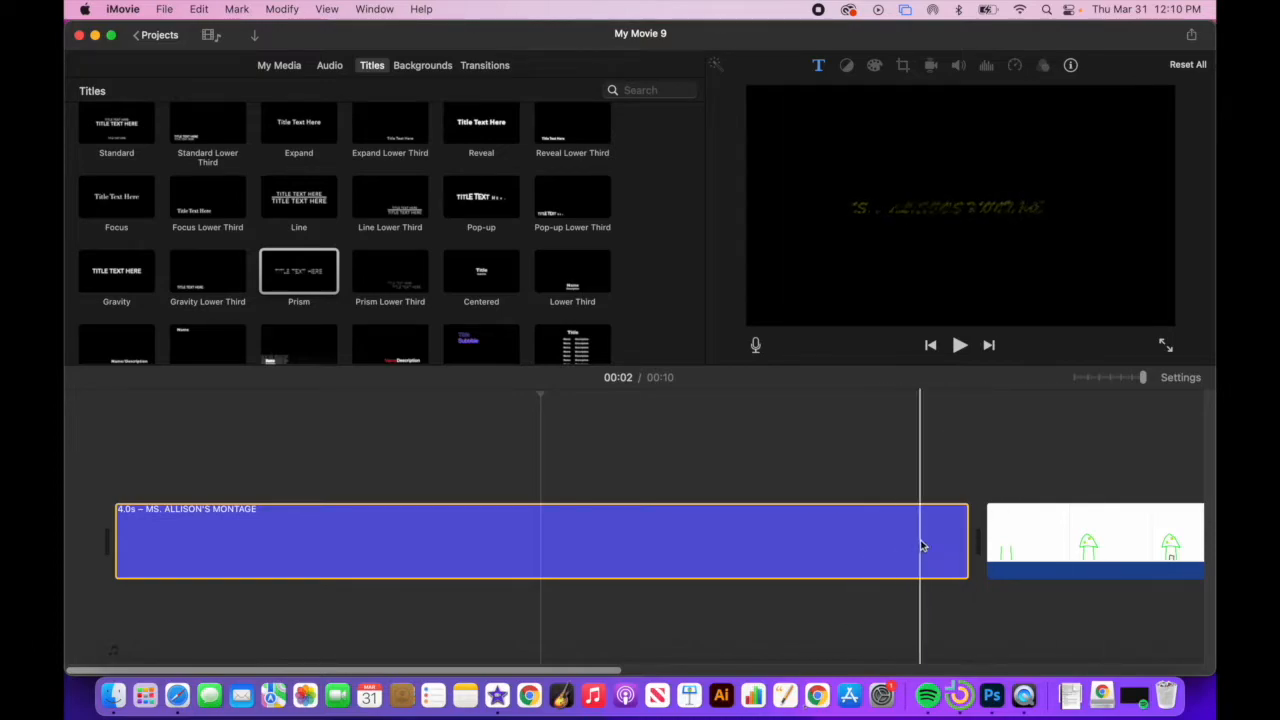
- Insert a Centered title between the opening title and the drawing animation, replacing its text with "Photoshop Animation"
drag(1144, 377, 1111, 378)
click(152, 560)
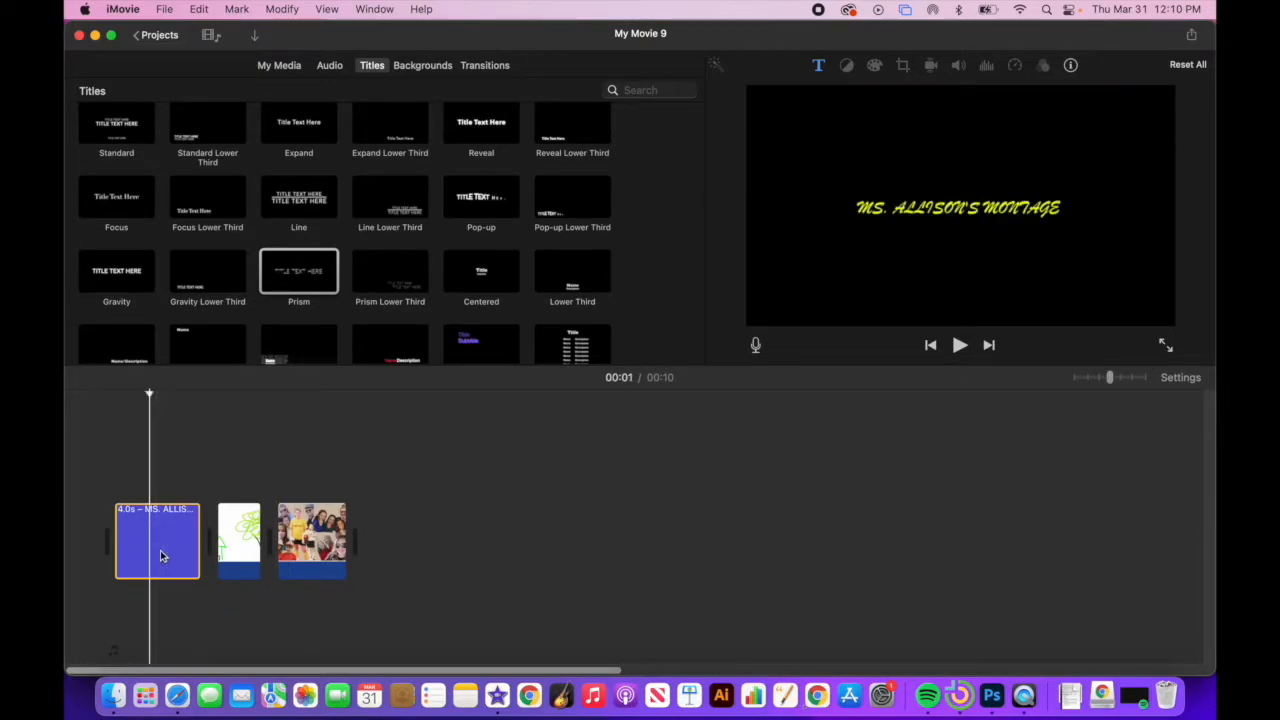
click(240, 540)
click(321, 541)
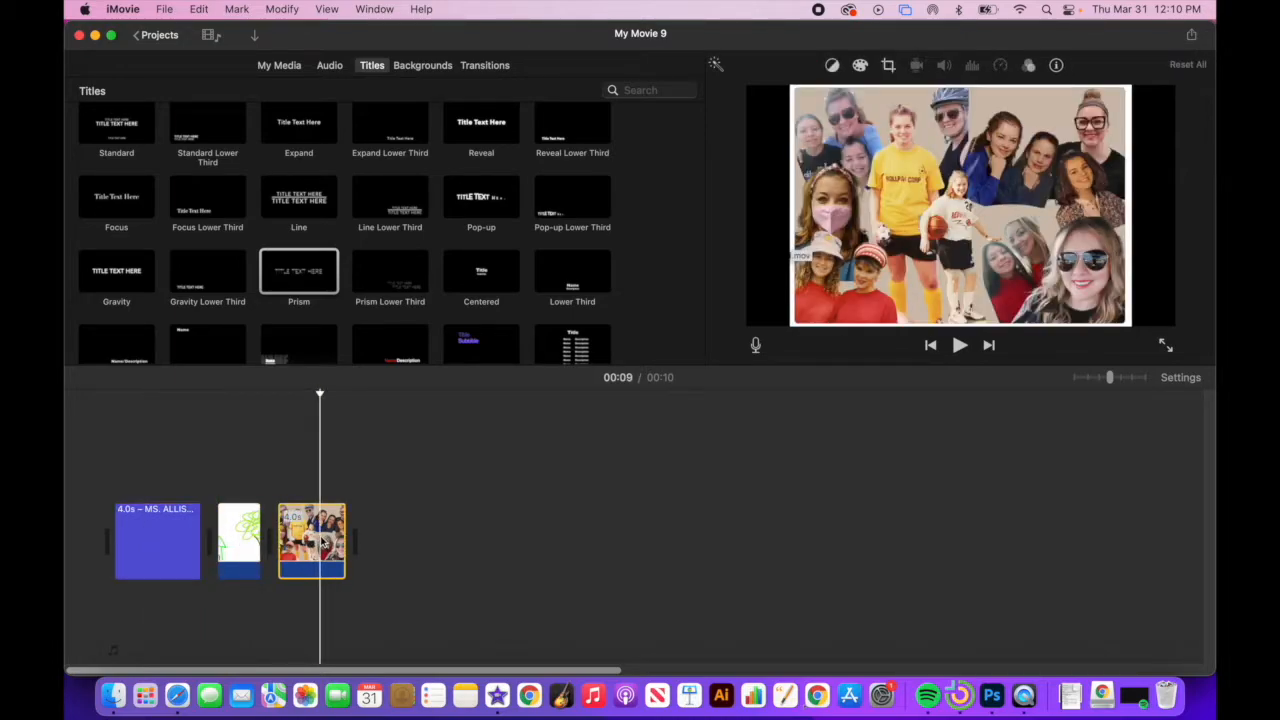
click(478, 272)
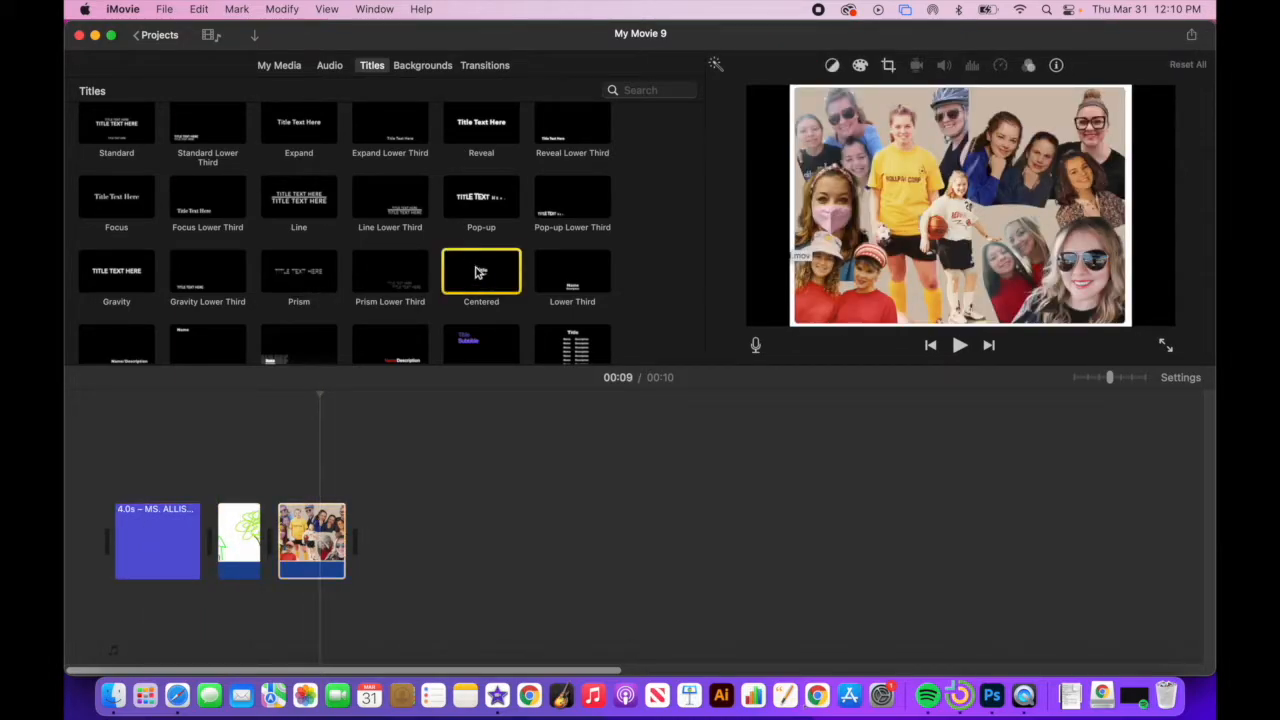
mouse_move(478, 272)
mouse_down()
mouse_move(372, 428)
mouse_move(201, 530)
mouse_move(212, 537)
mouse_up()
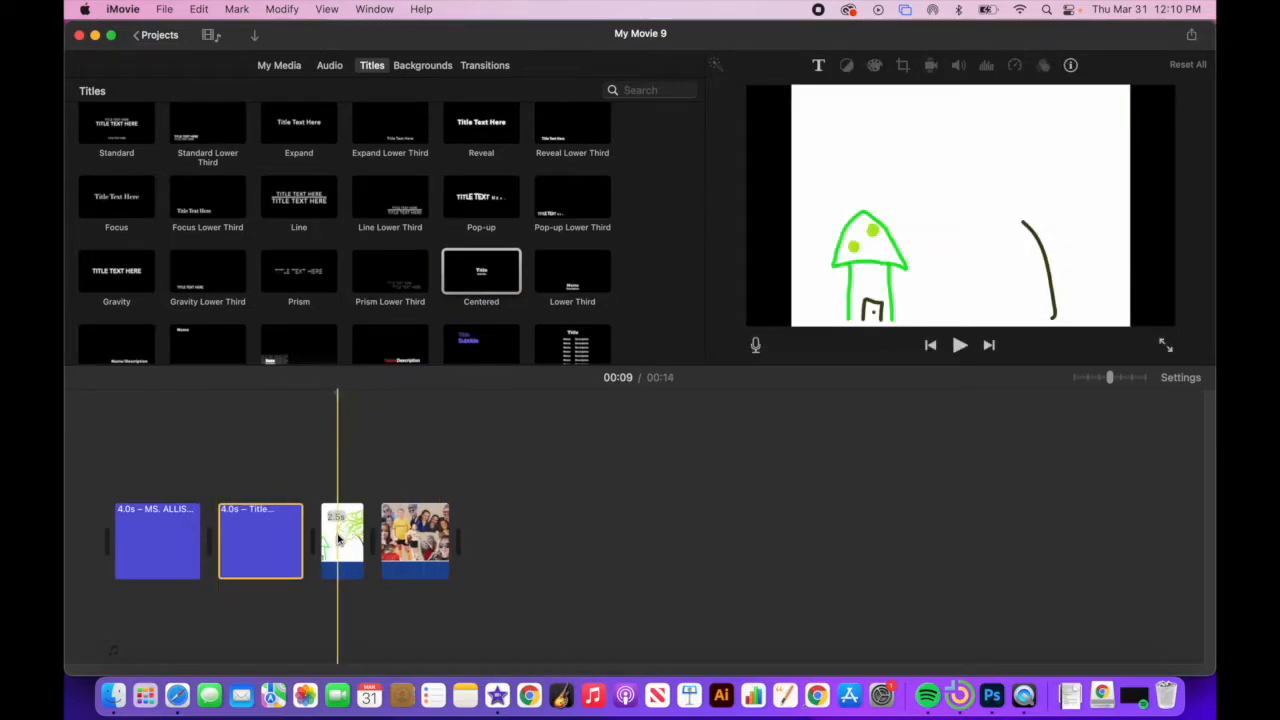
double_click(272, 539)
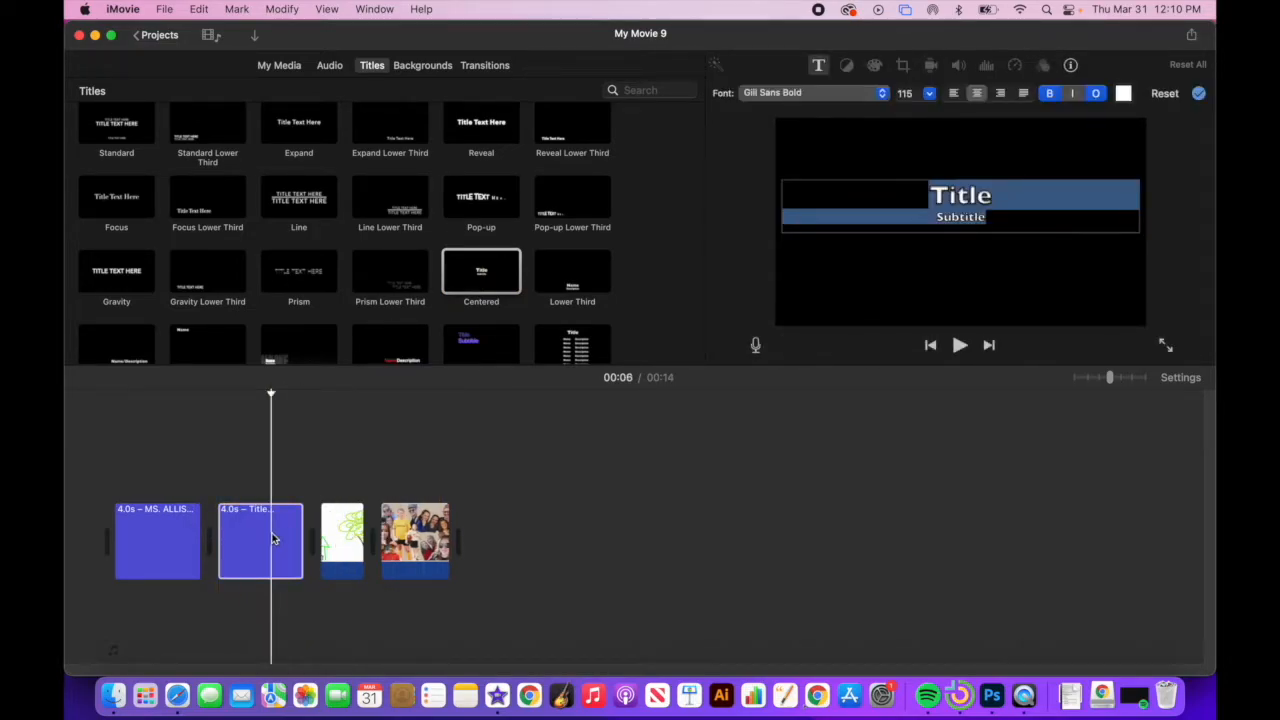
text(Photoshop Animation)
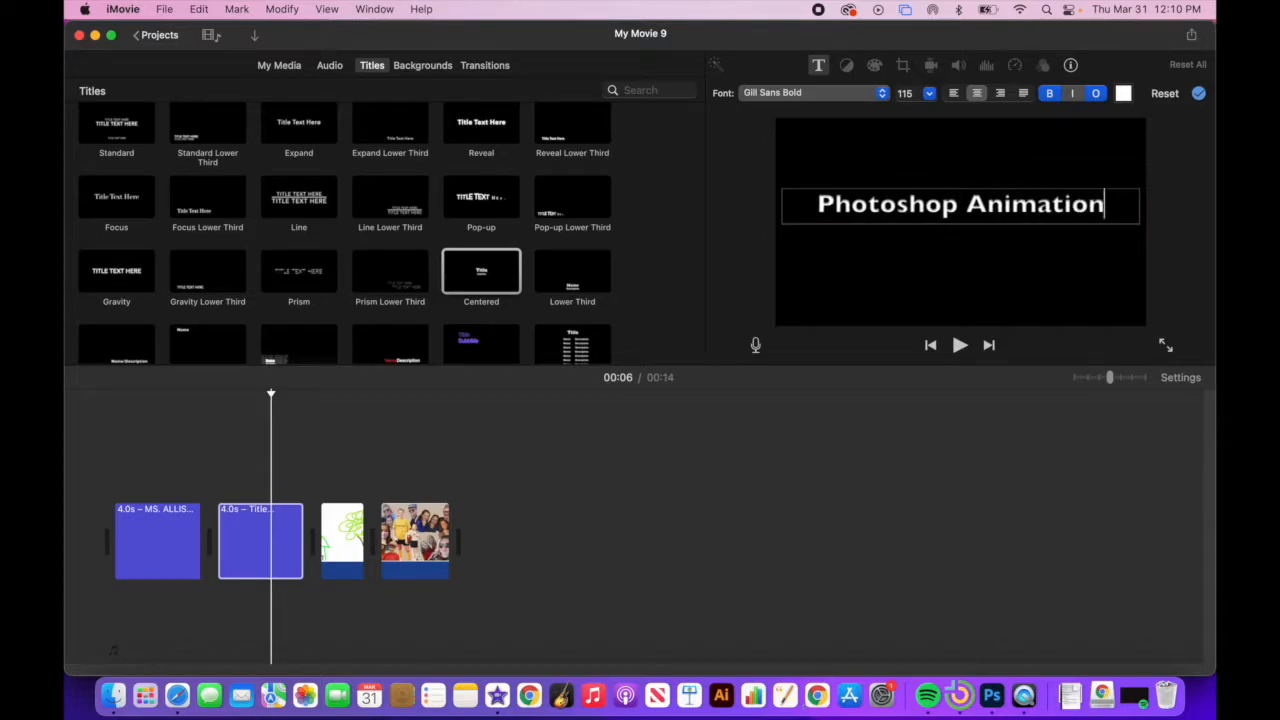
- Format the "Photoshop Animation" title in Copperplate, size 80, coloured pinkish red, and play it back
triple_click(885, 210)
click(1123, 96)
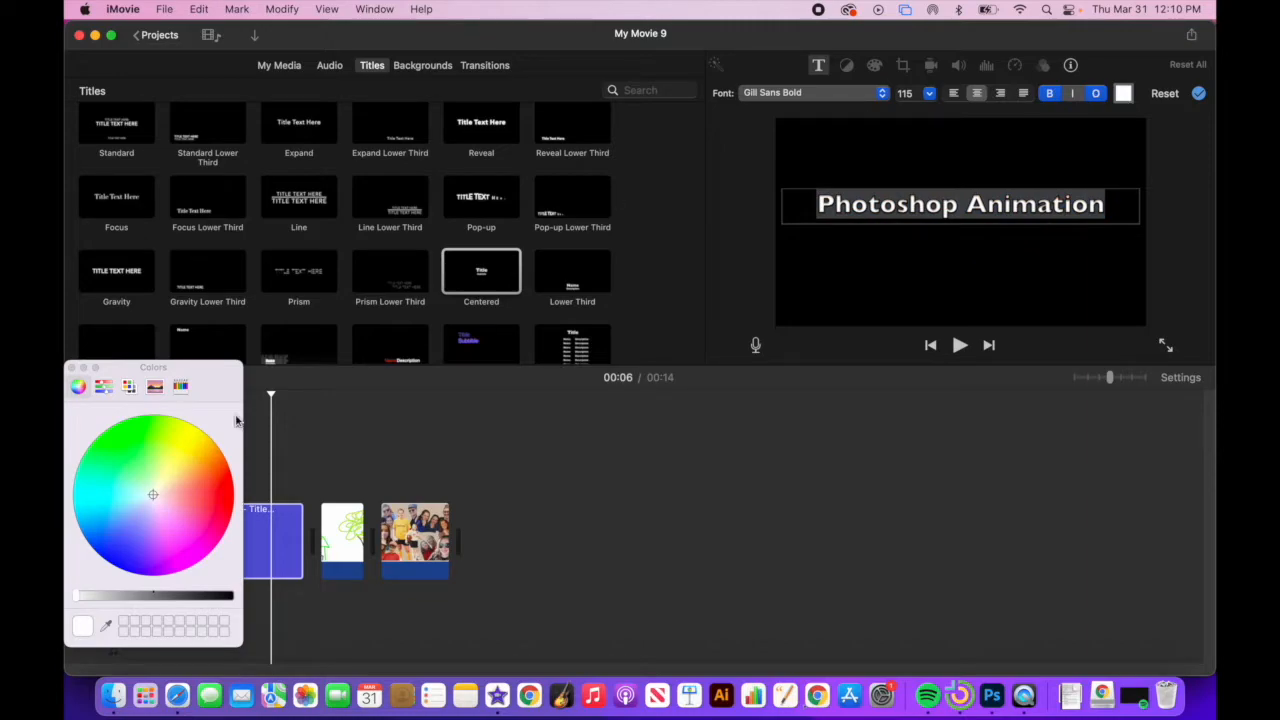
click(222, 522)
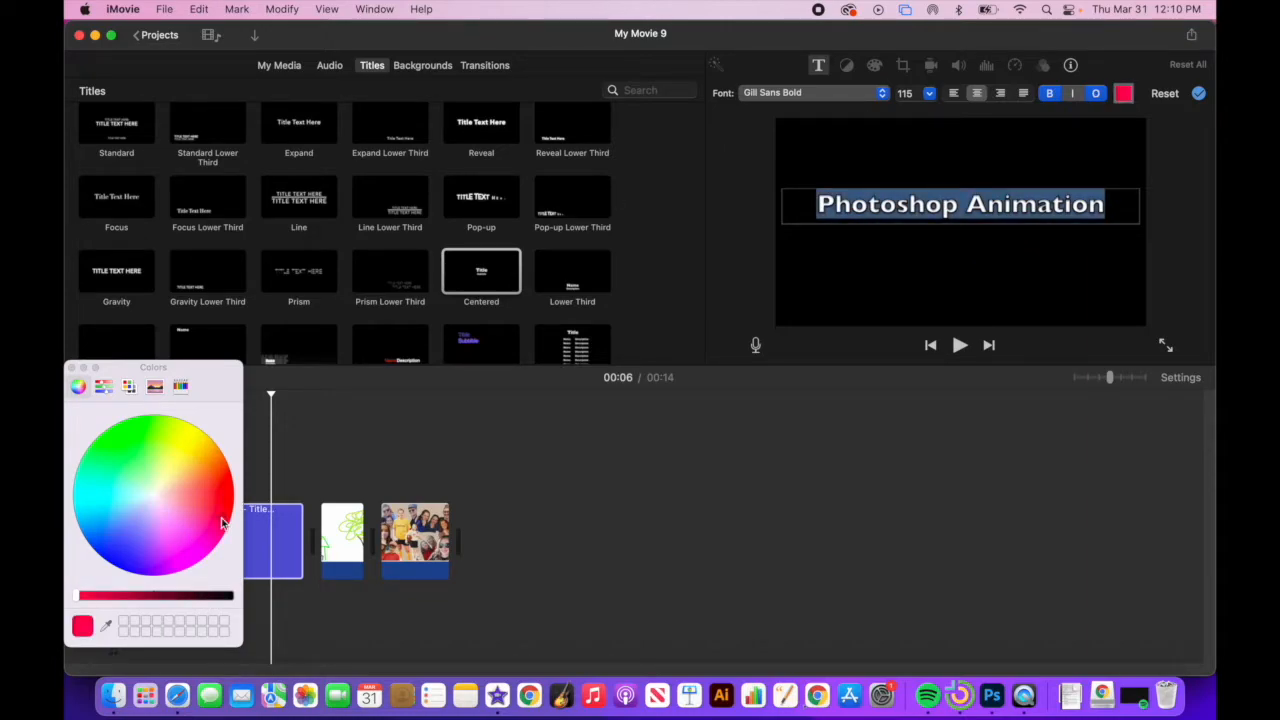
click(71, 368)
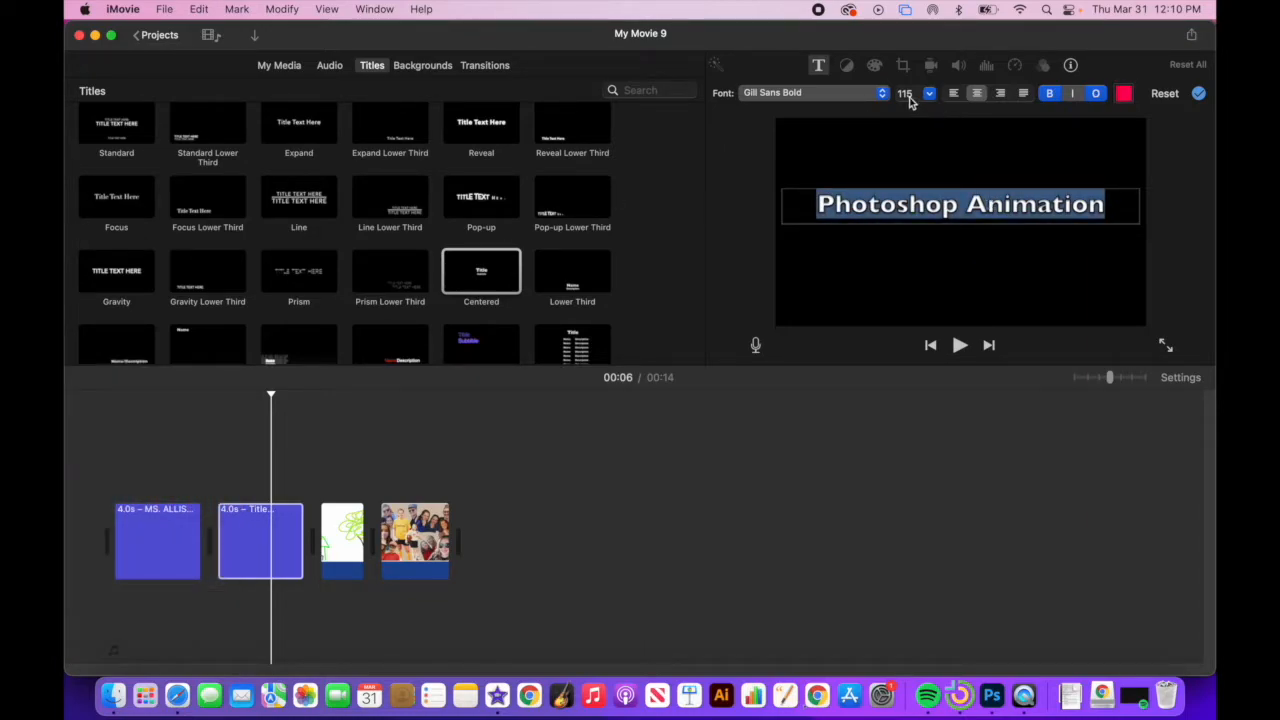
click(864, 94)
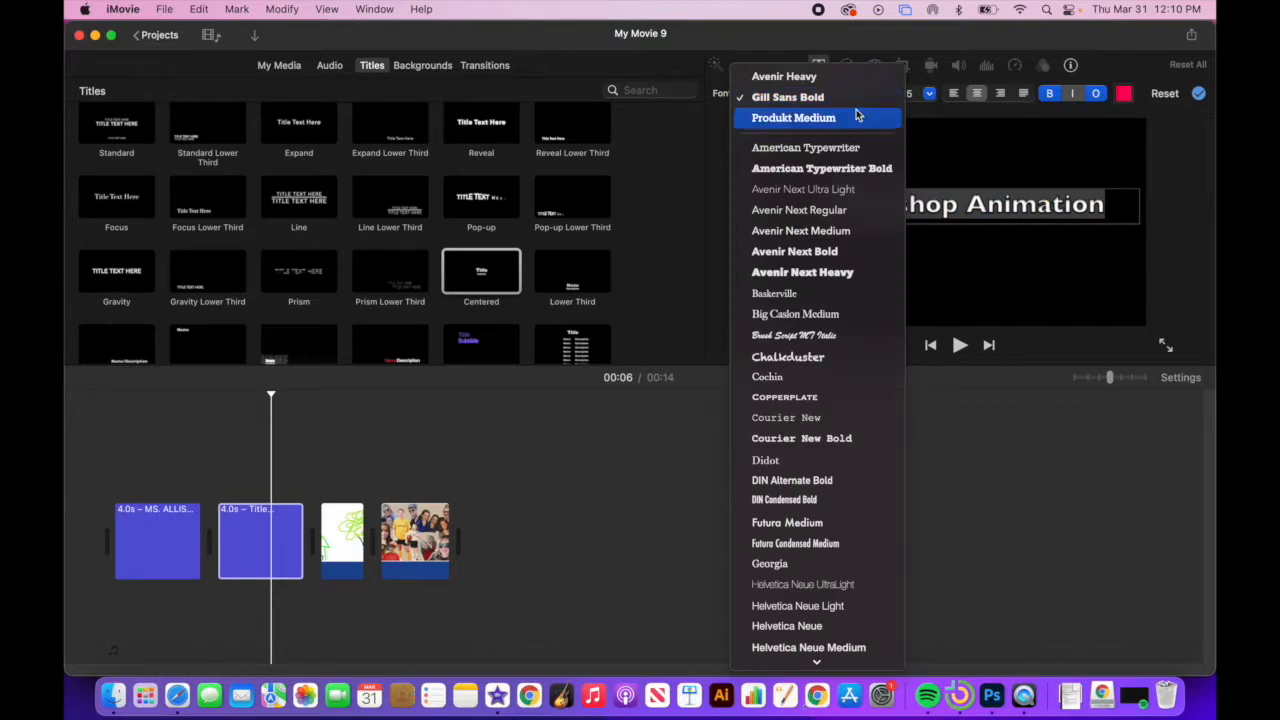
click(790, 398)
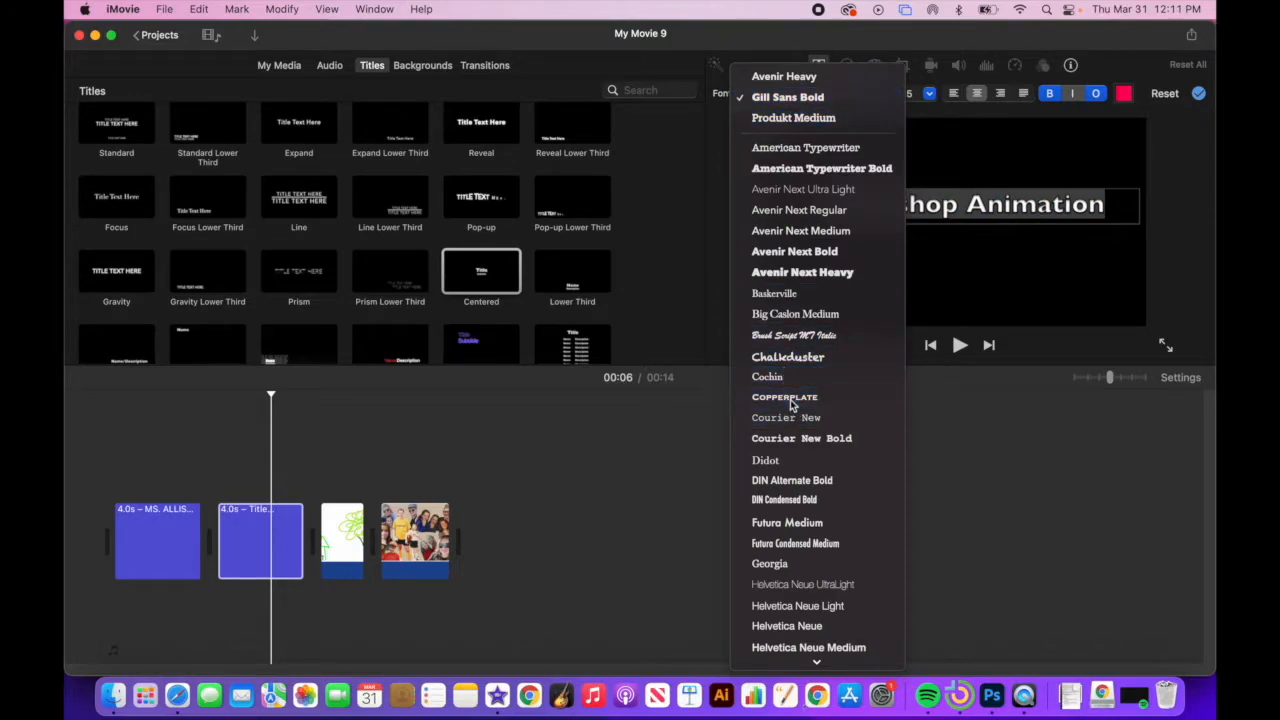
click(929, 93)
click(908, 139)
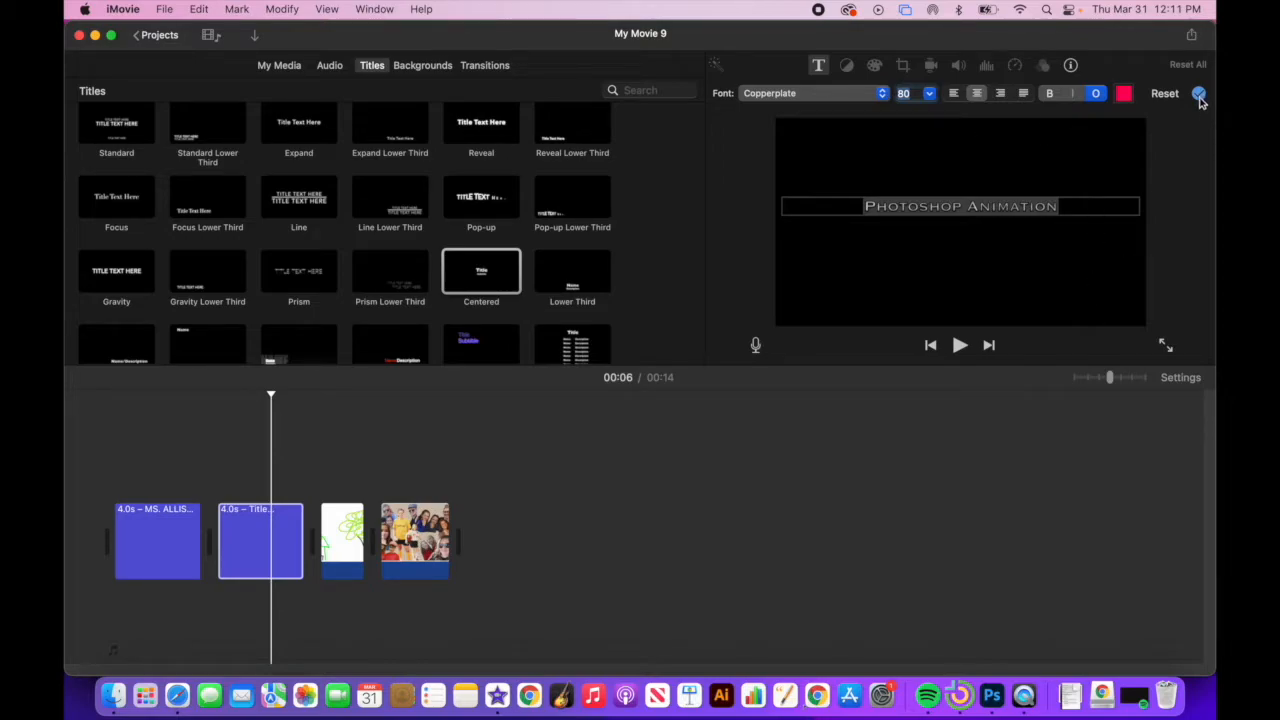
click(1107, 206)
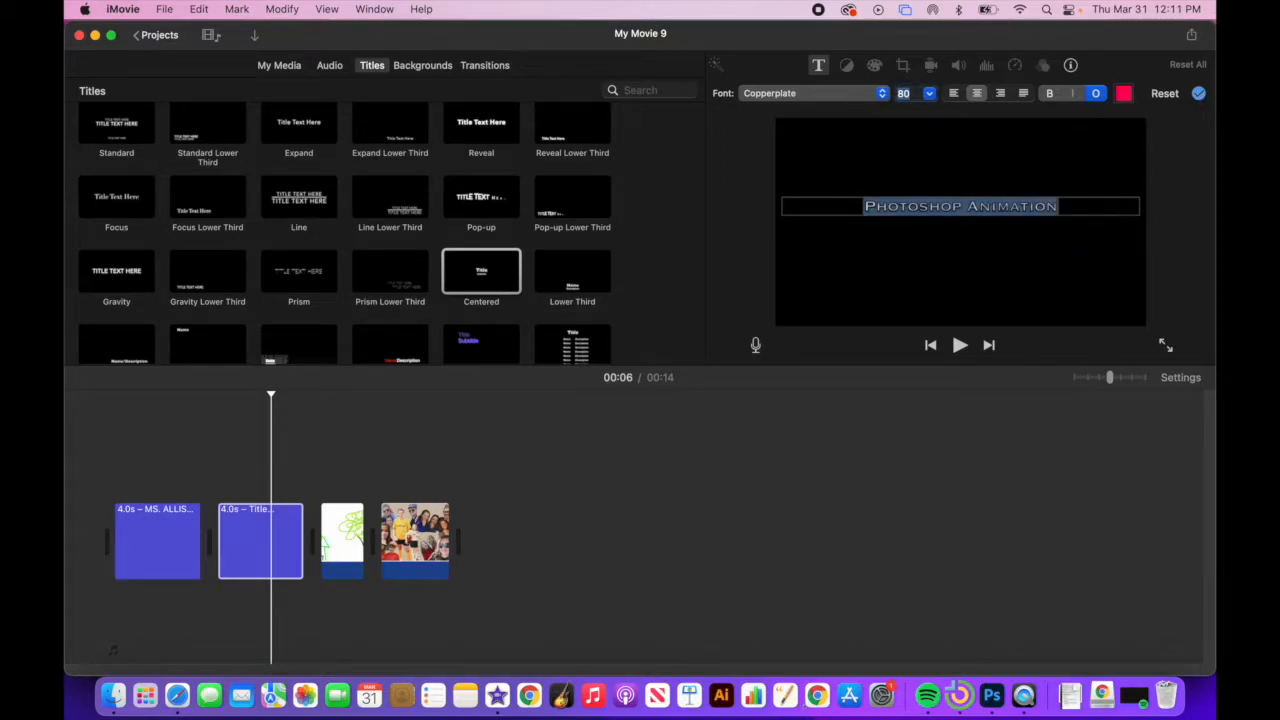
click(960, 345)
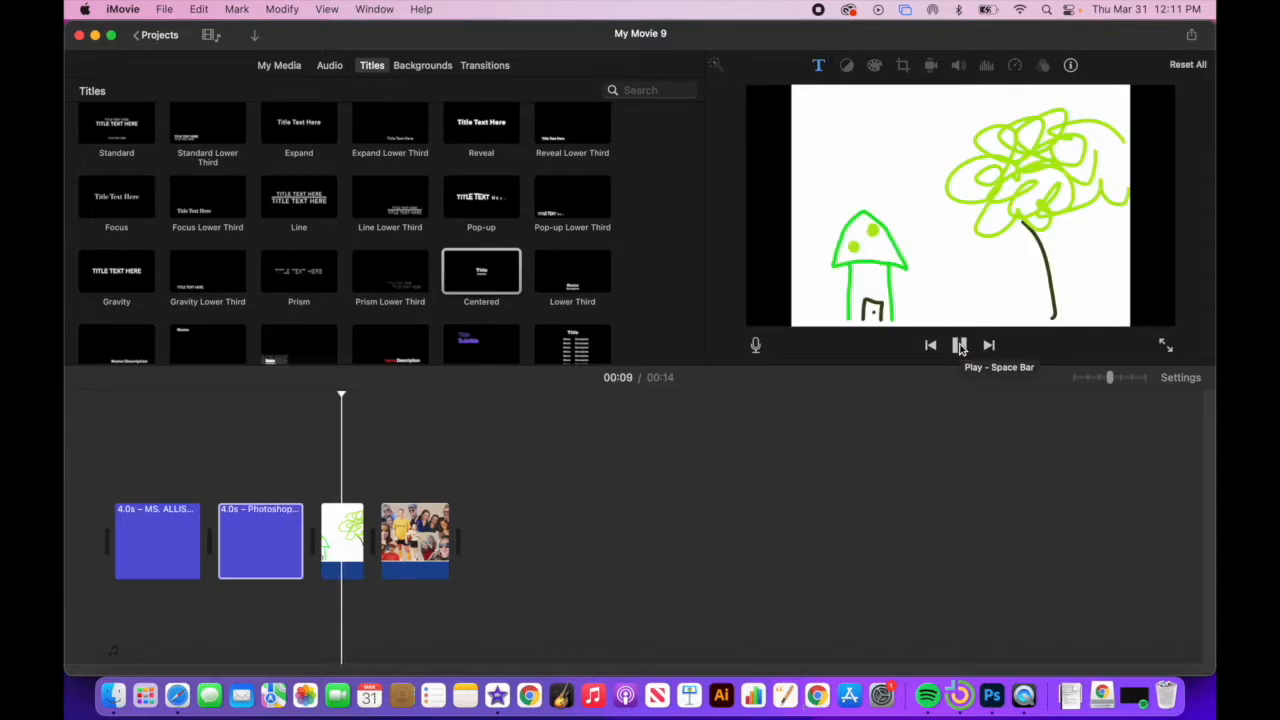
click(960, 345)
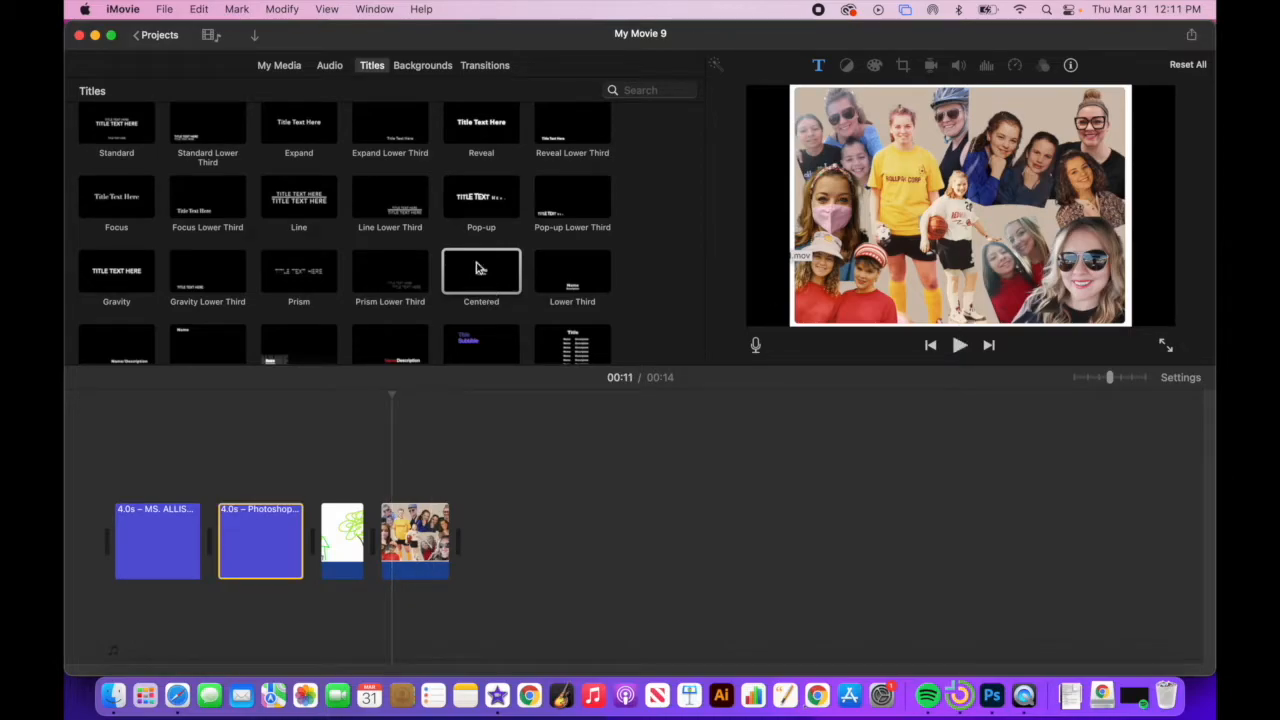
- Insert a Prism title between the drawing animation and the photo collage, with the text "ME & YOUNGER ME"
click(289, 270)
mouse_move(289, 270)
mouse_down()
mouse_move(323, 430)
mouse_move(415, 540)
mouse_up()
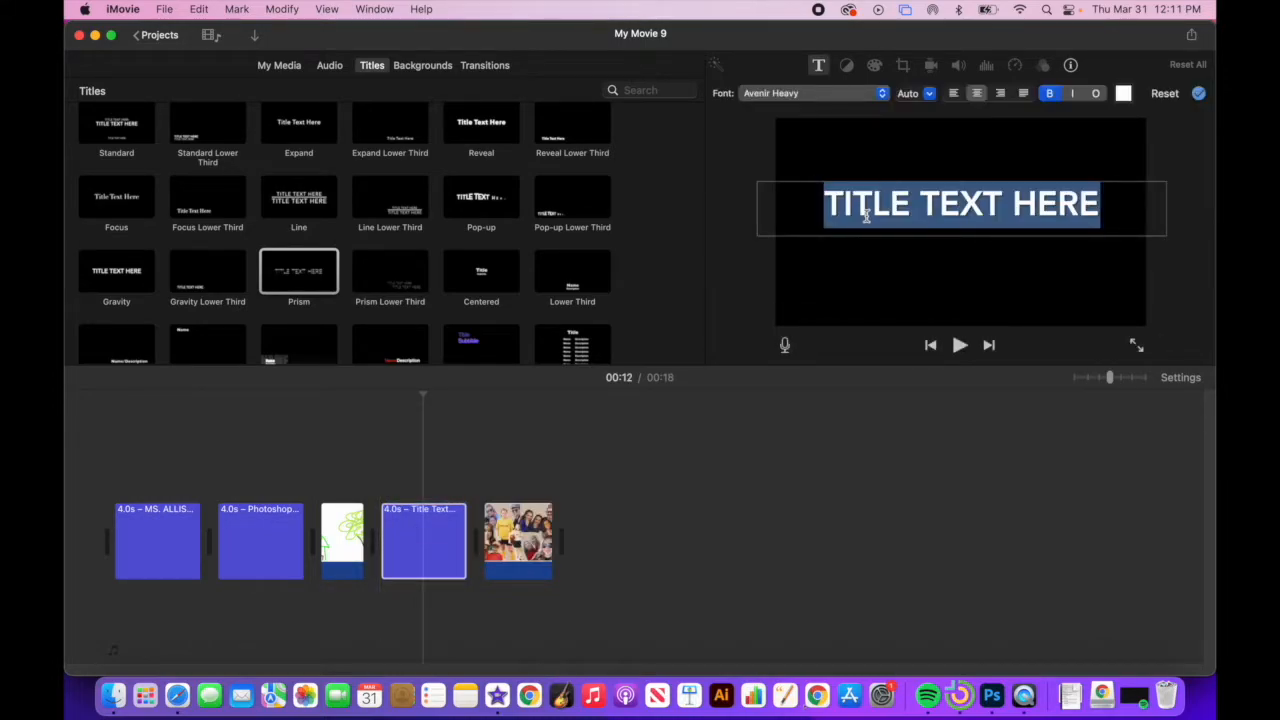
text(ME & YOUNGER ME)
- Format the "ME & YOUNGER ME" title in Baskerville, size 80, coloured light green
double_click(926, 203)
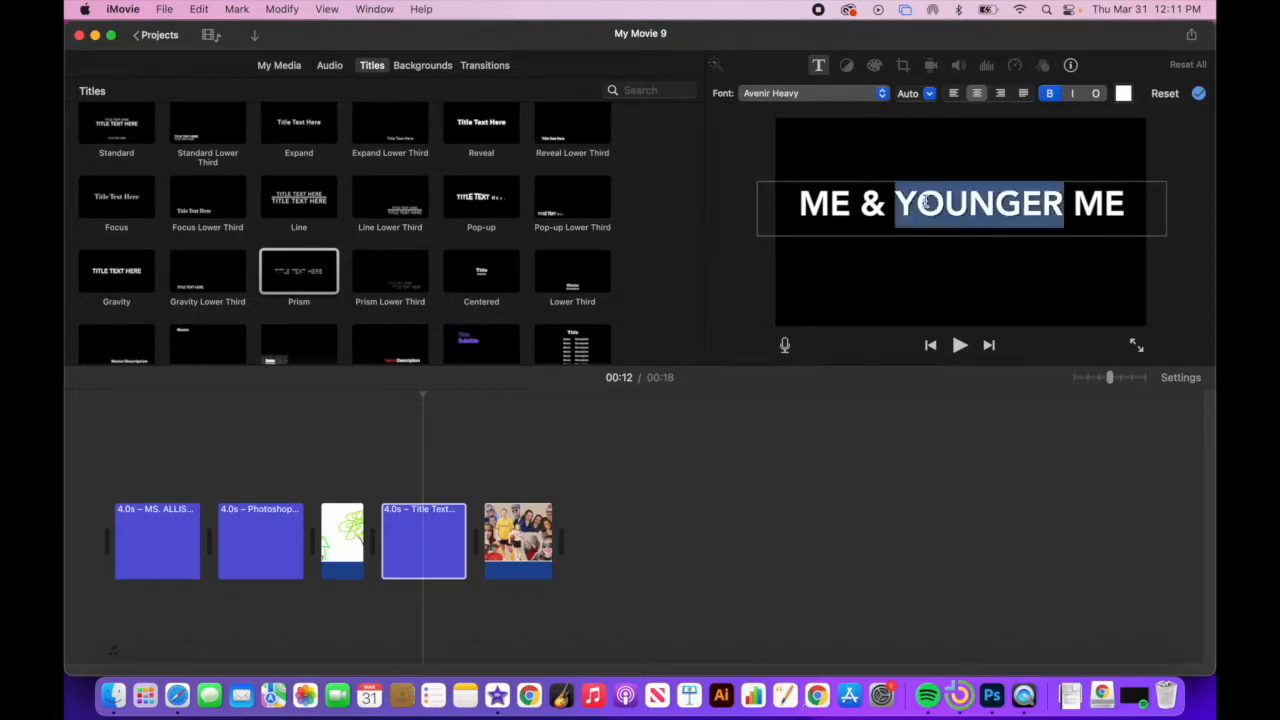
triple_click(926, 203)
click(866, 96)
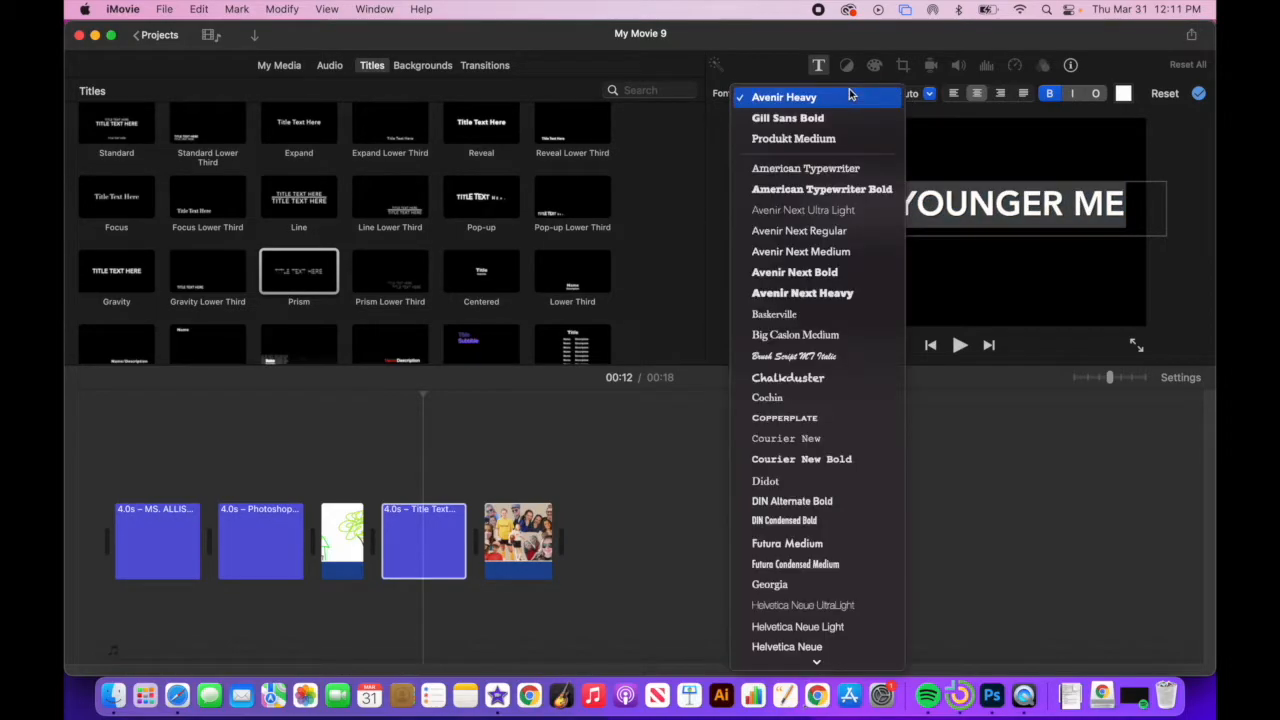
click(815, 311)
click(1123, 93)
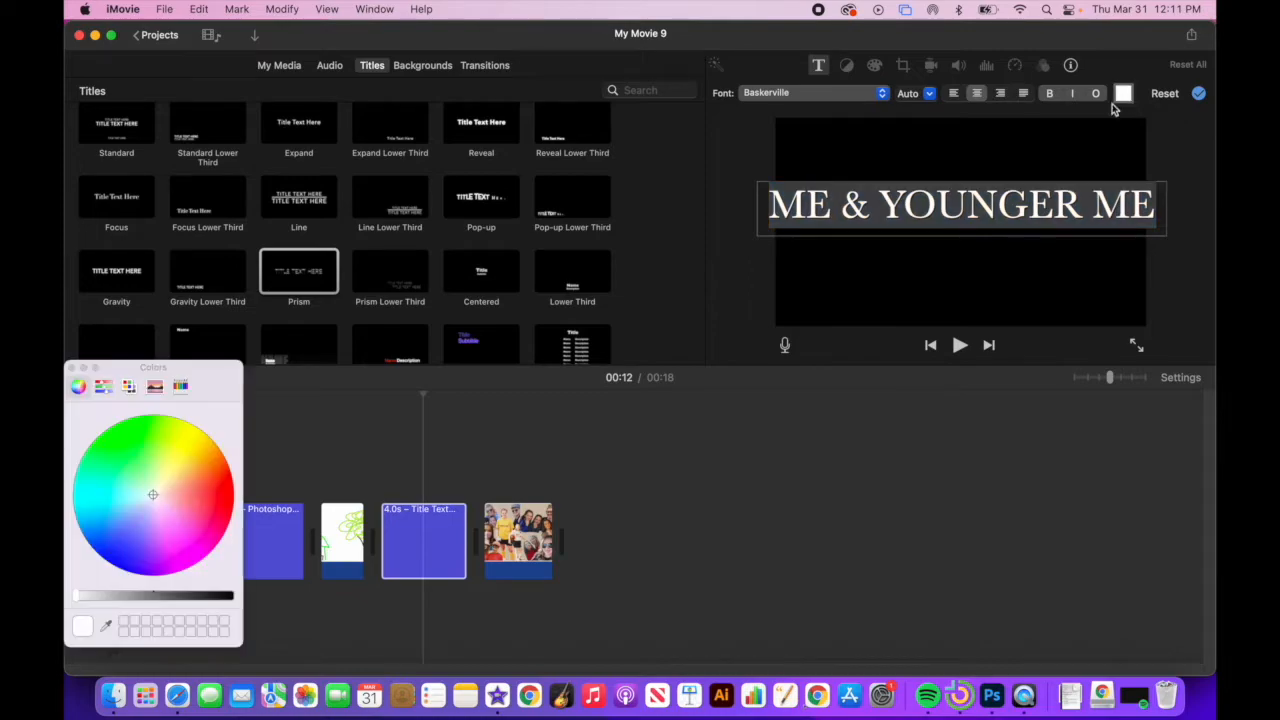
click(142, 462)
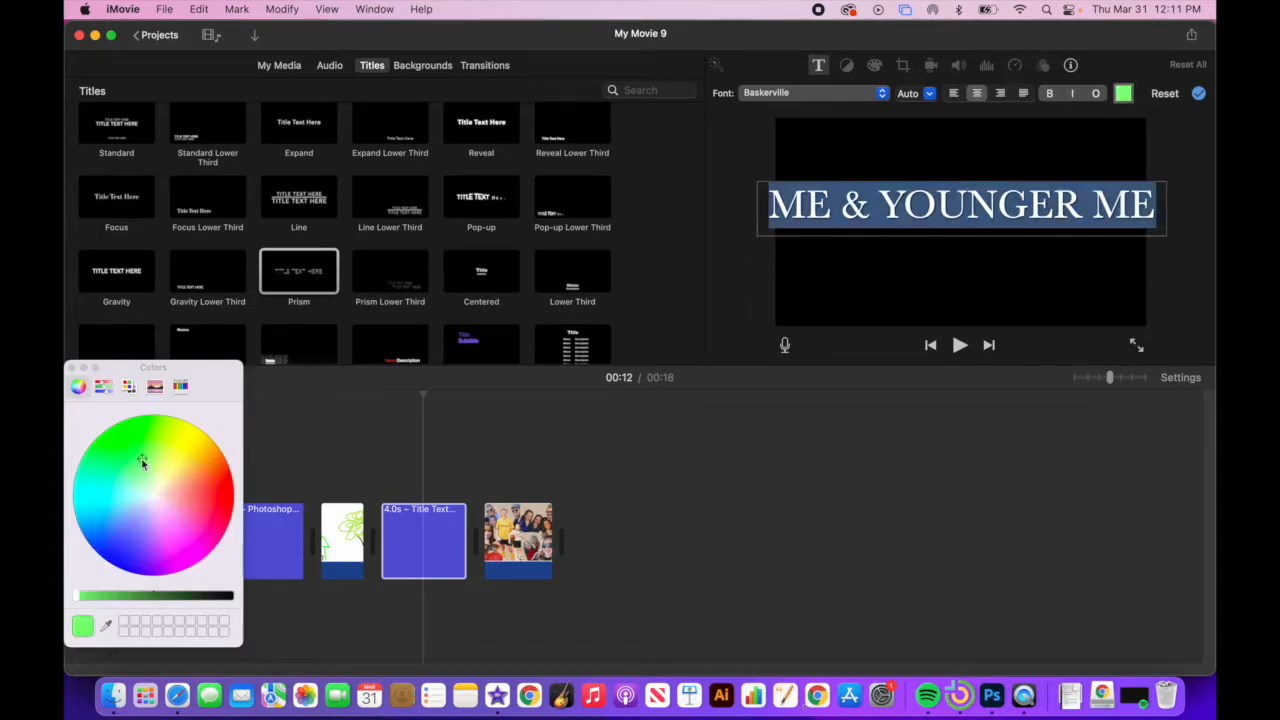
click(72, 368)
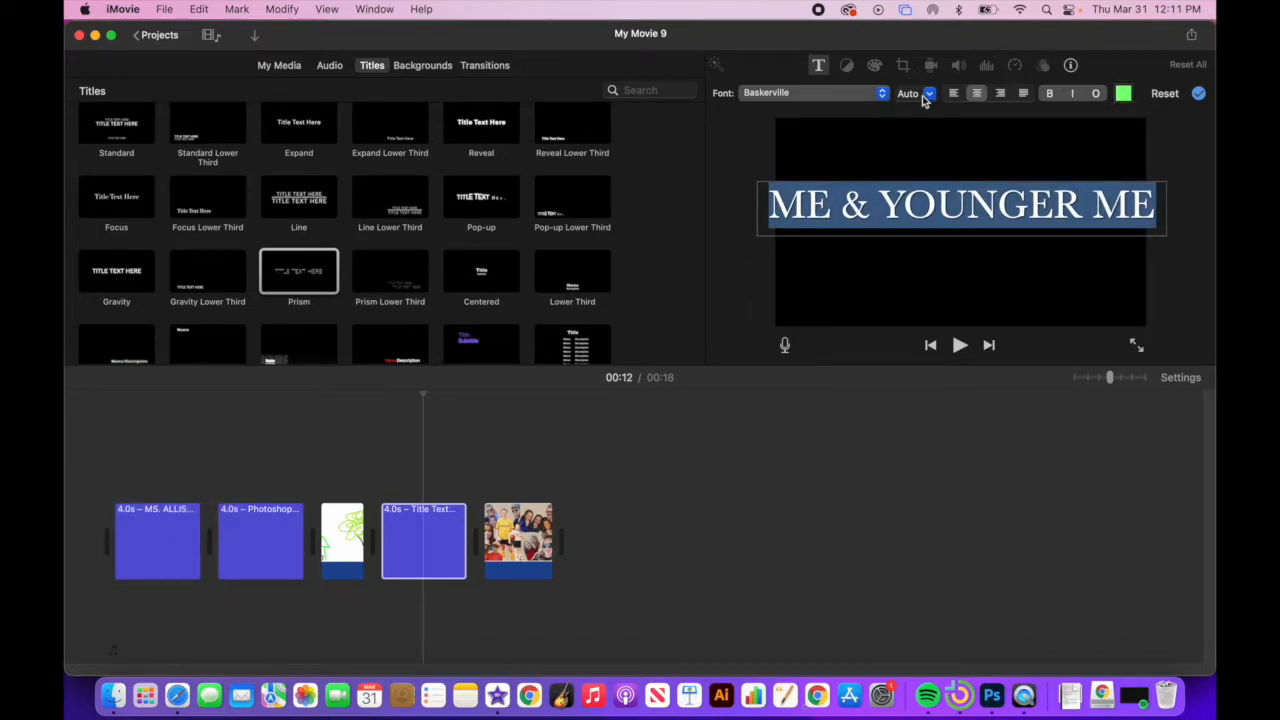
click(926, 97)
click(930, 95)
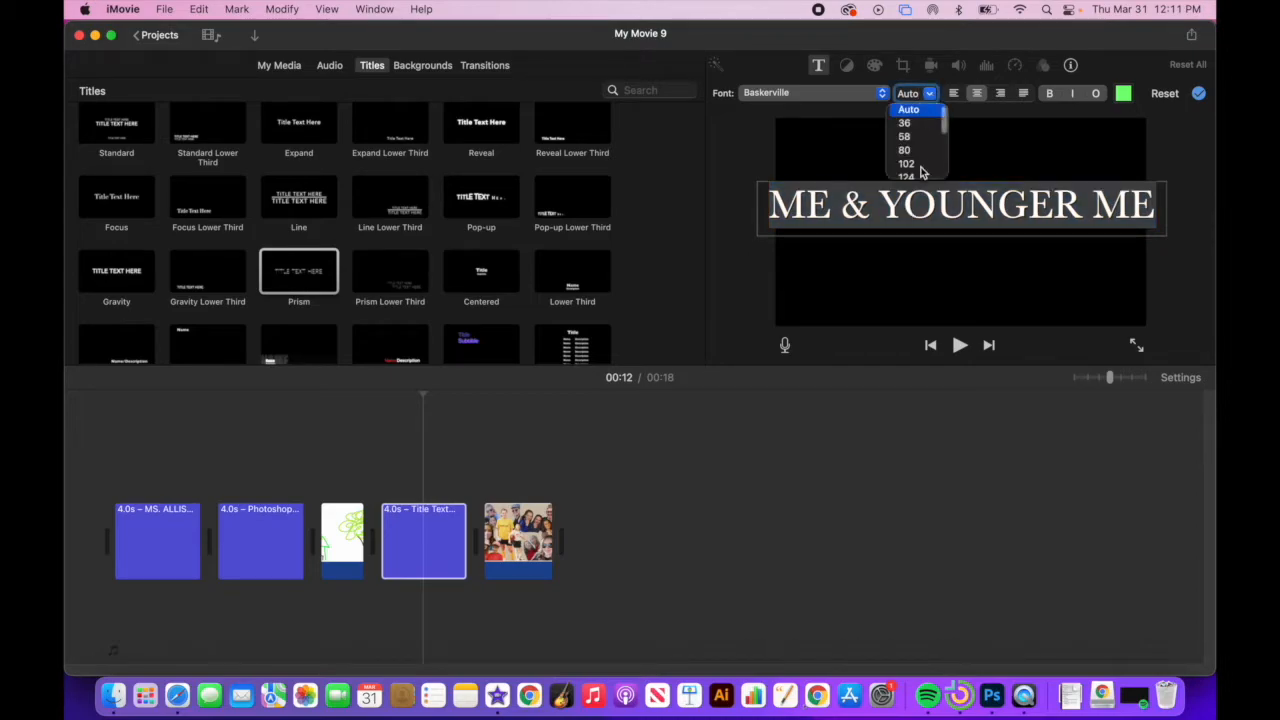
click(918, 149)
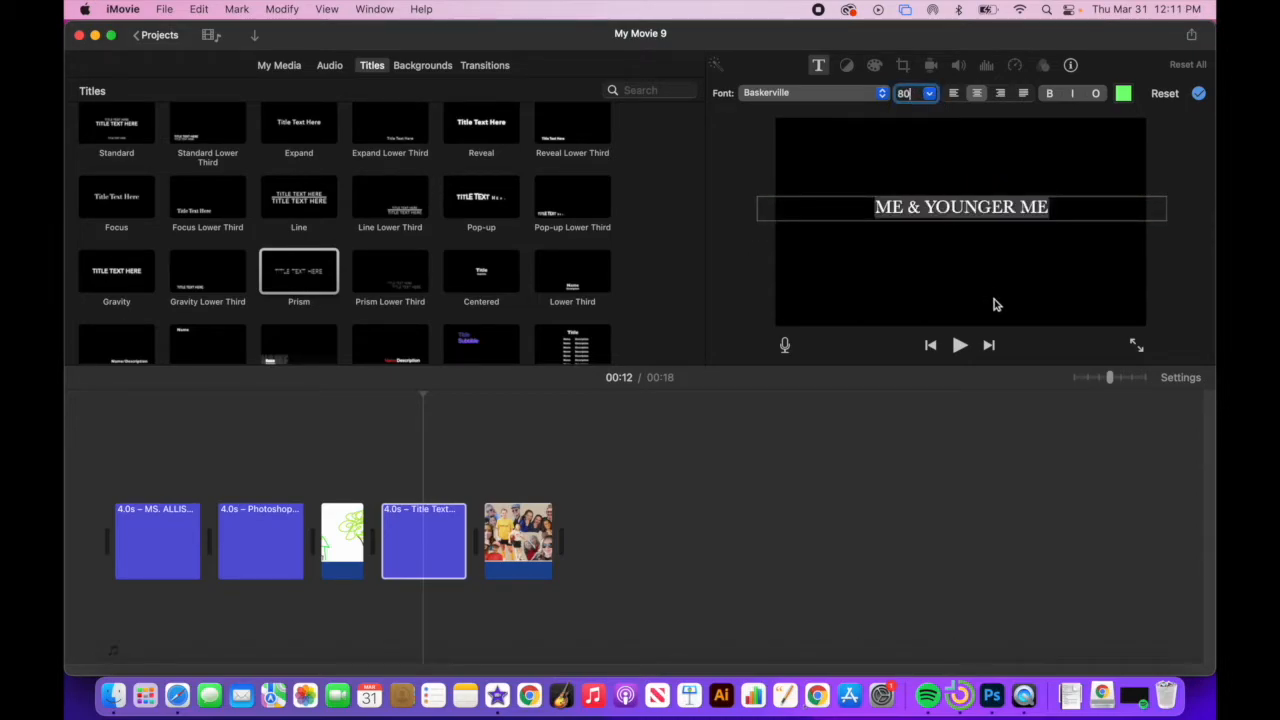
- Add "PHOTOSHOP PROJECT" as a second line beneath "ME & YOUNGER ME" in the title
click(1051, 211)
click(1051, 211)
text(PHOTOSHP)
key(BackSpace)
text(OP)
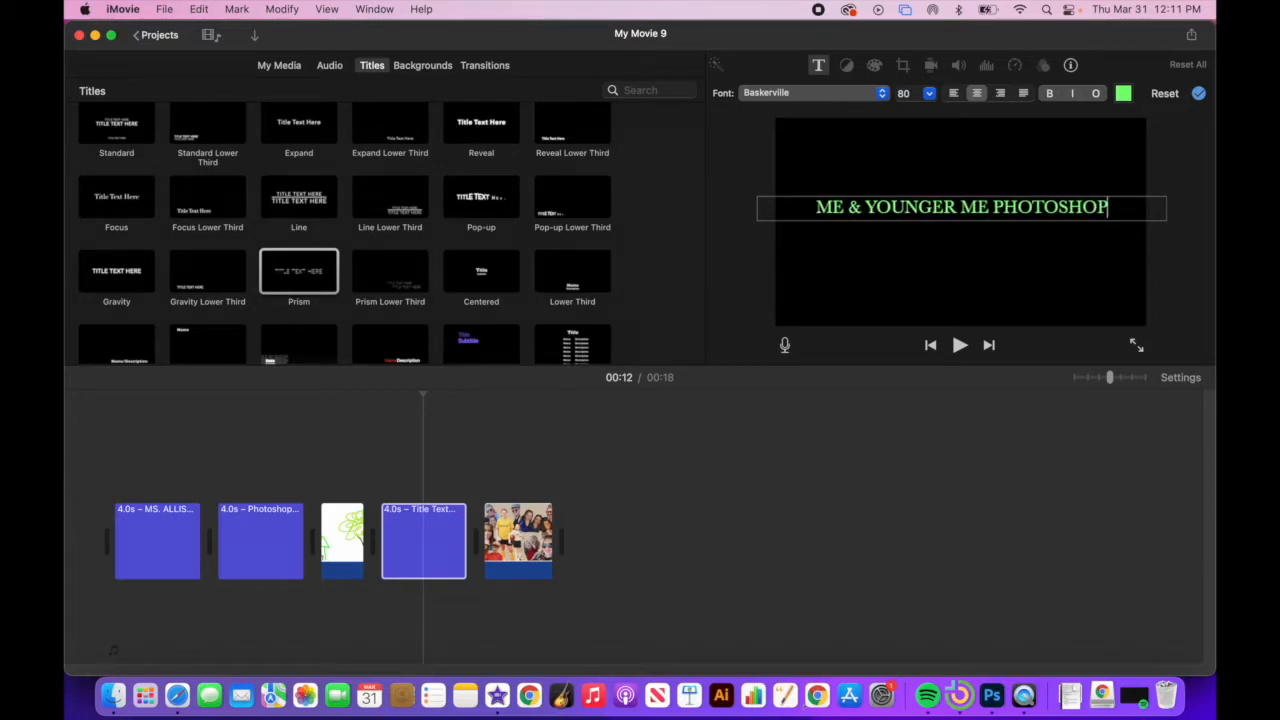
click(991, 205)
key(Return)
text(PROJECT)
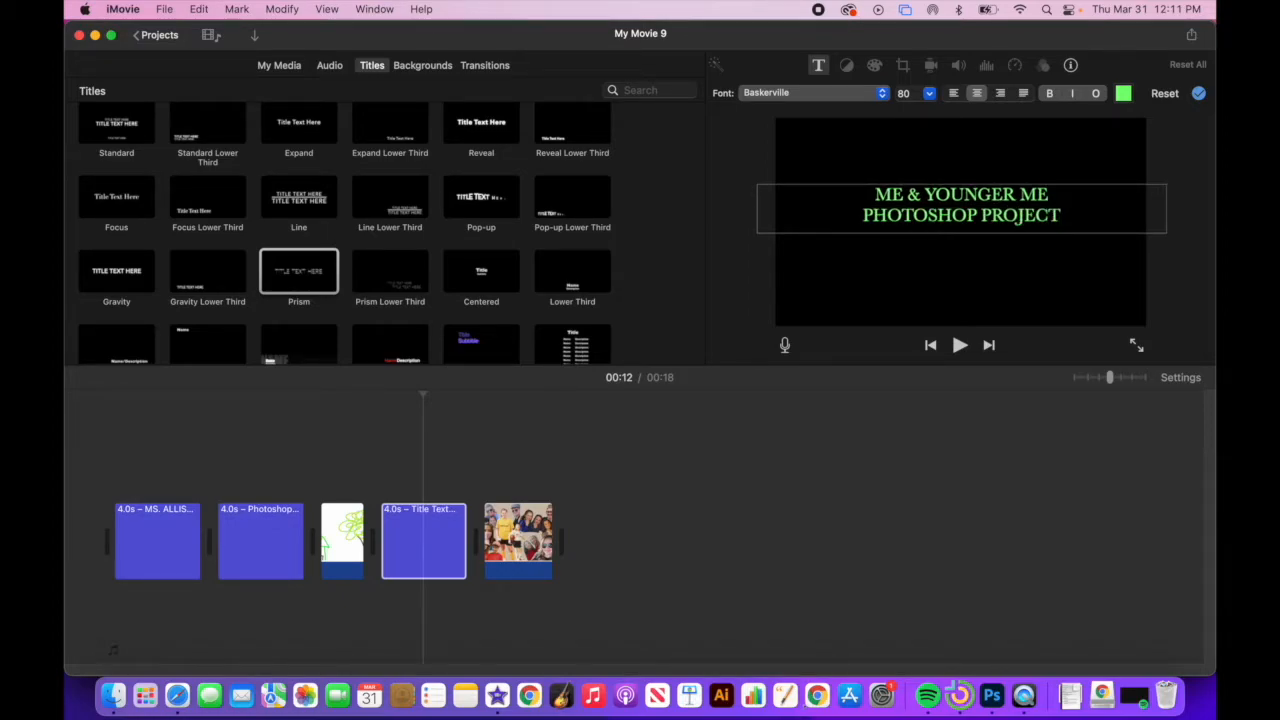
- Play back the two-line green title before the photo collage to check how it looks
click(958, 345)
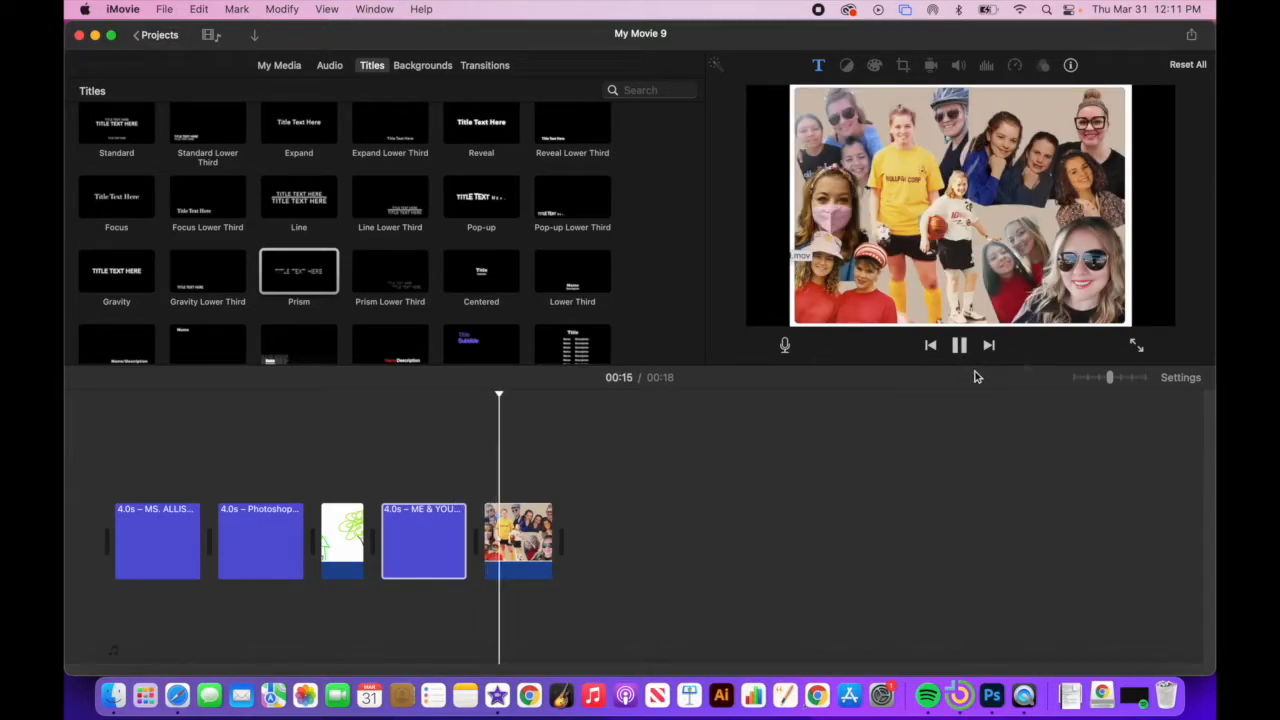
click(959, 344)
click(417, 492)
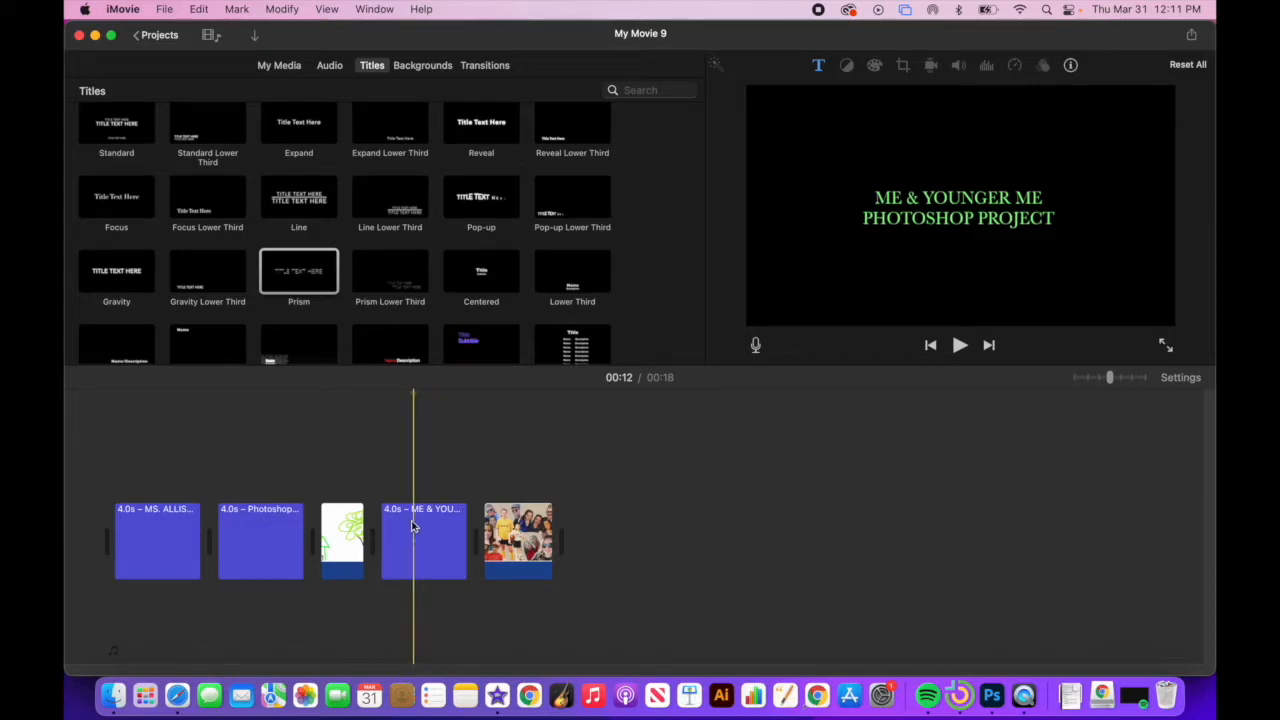
double_click(417, 527)
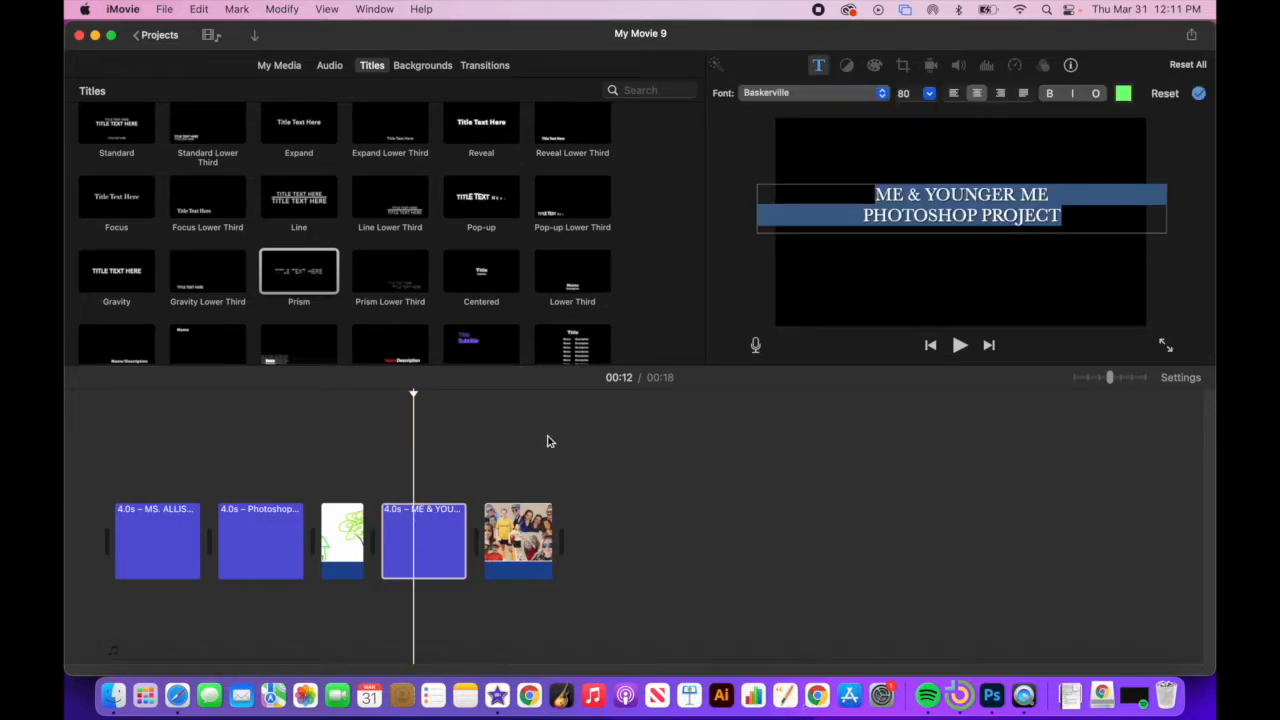
click(921, 266)
click(959, 345)
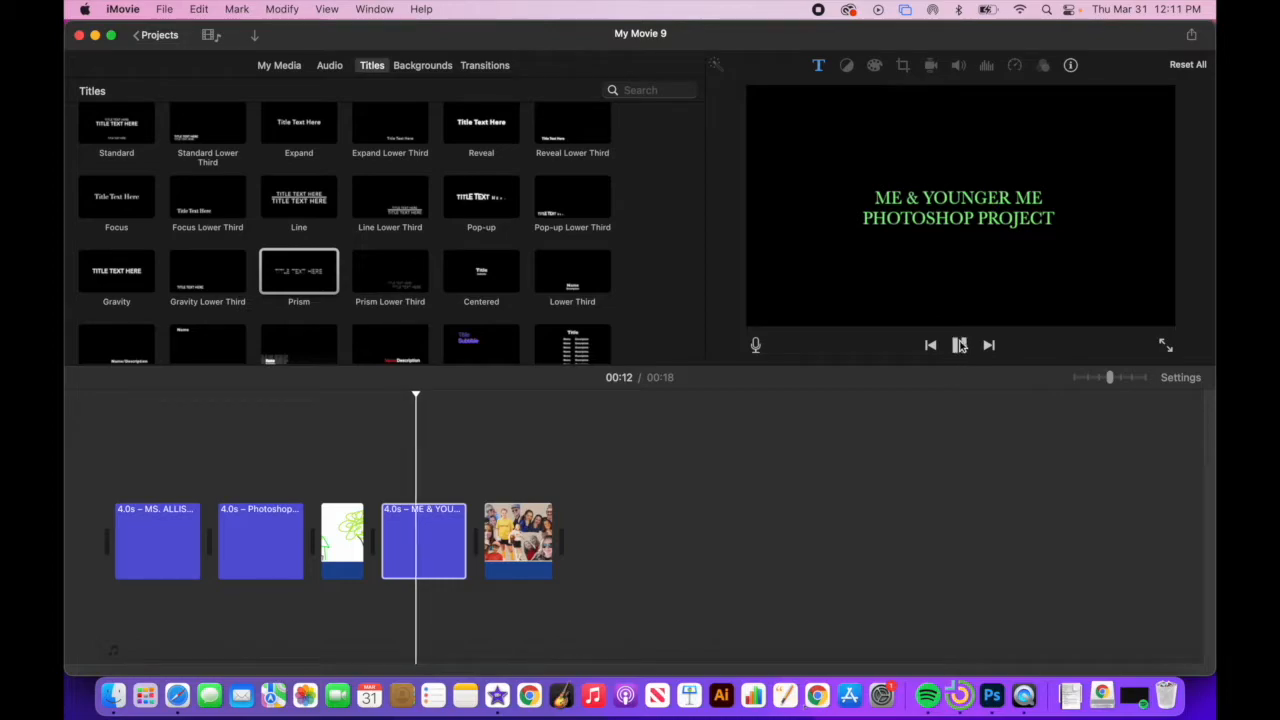
click(959, 345)
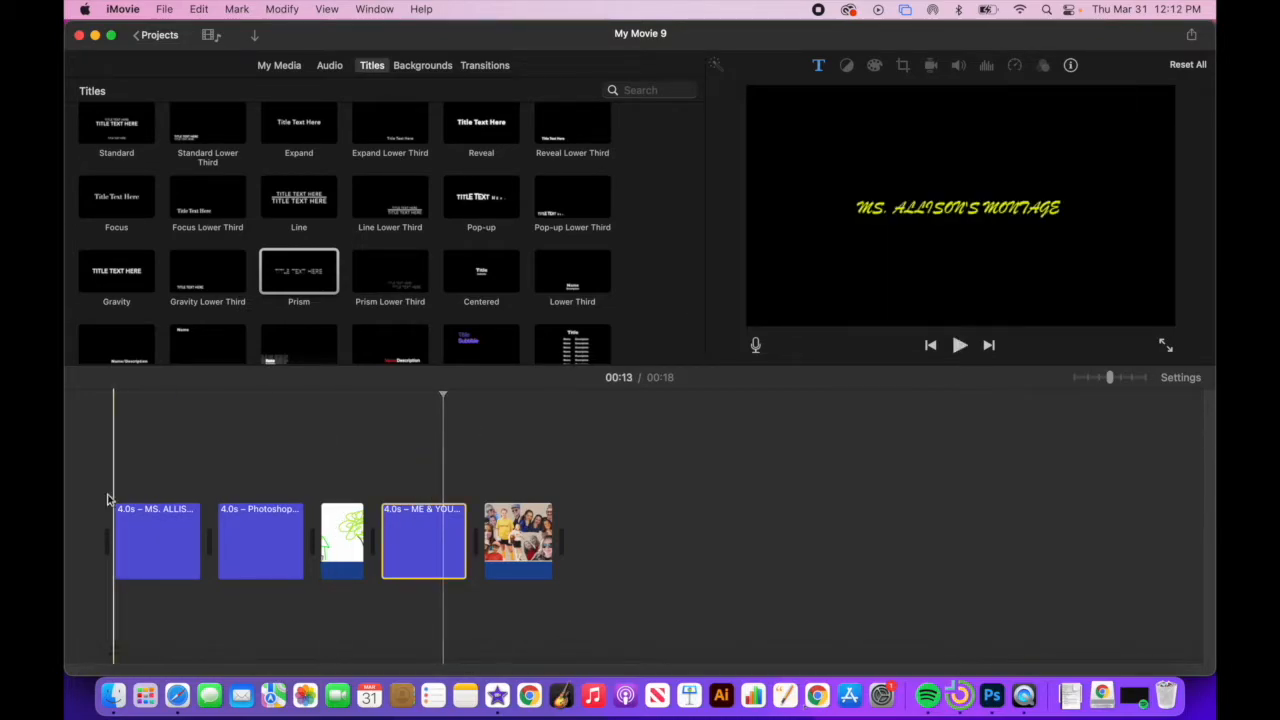
- Browse the Jingles category of the iLife sound effects for background music
click(570, 522)
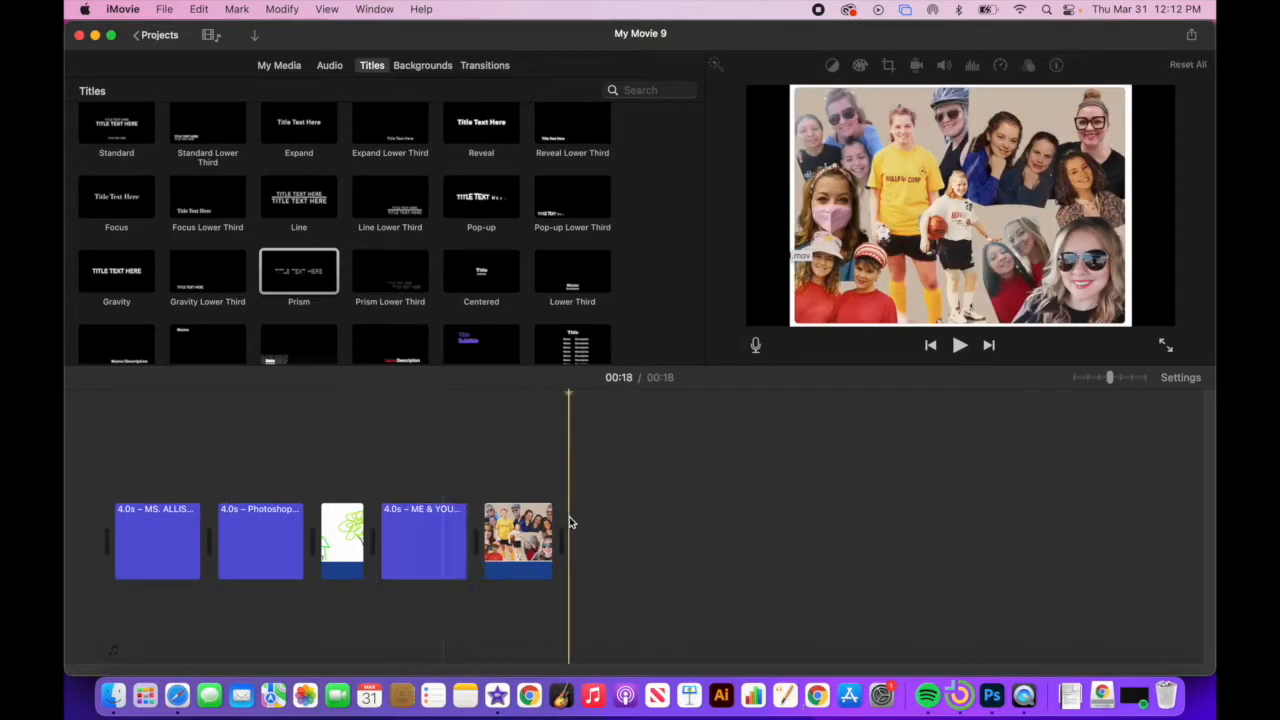
click(329, 65)
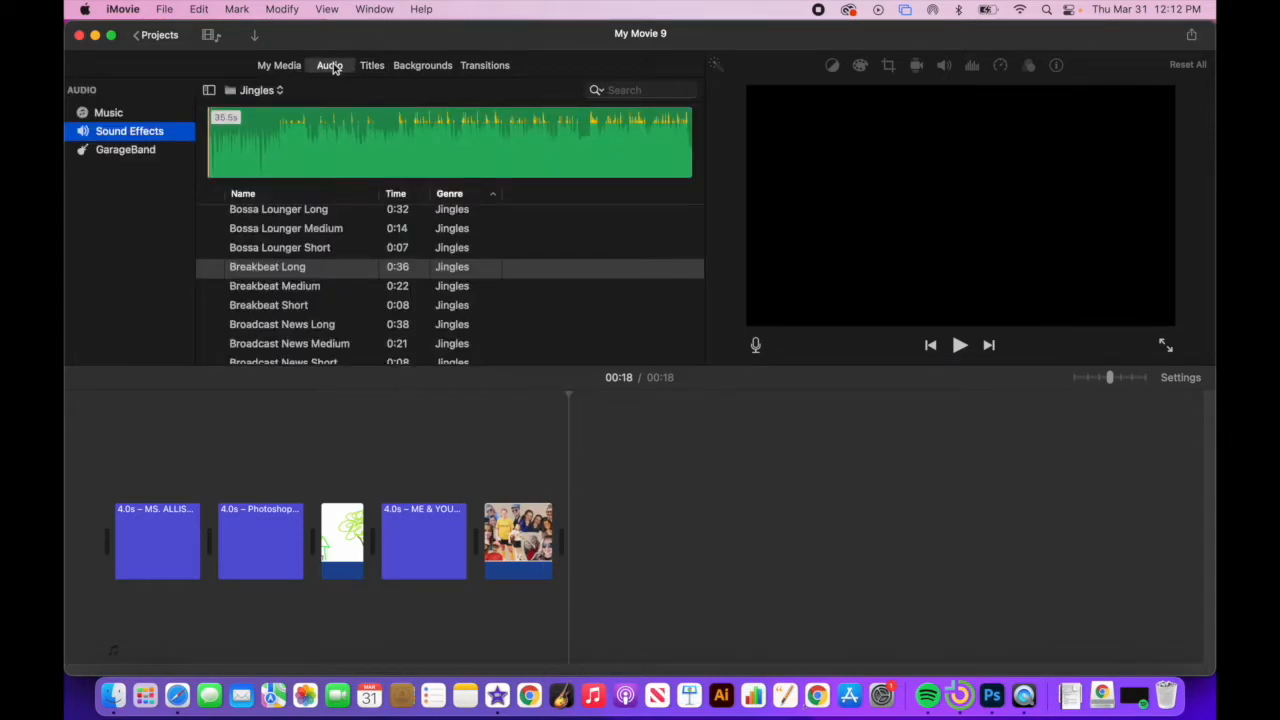
click(242, 93)
mouse_move(247, 14)
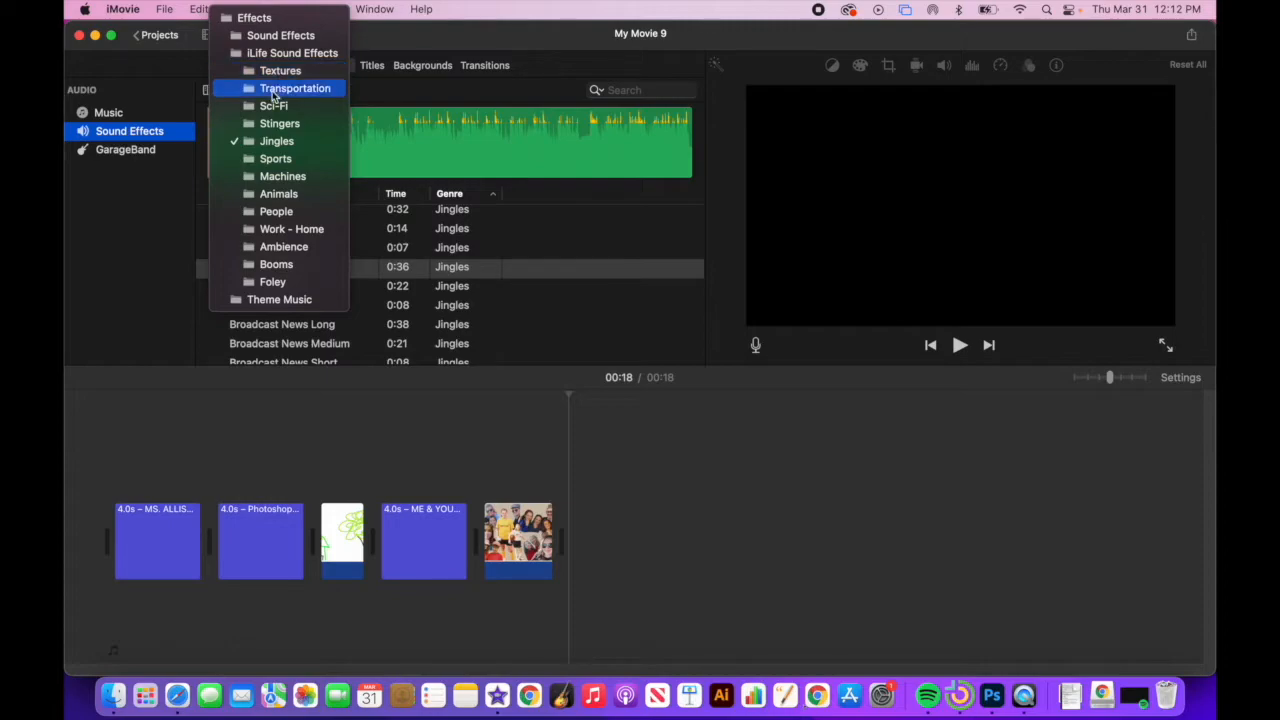
click(272, 141)
scroll(308, 290, down, 3)
scroll(308, 290, down, 1)
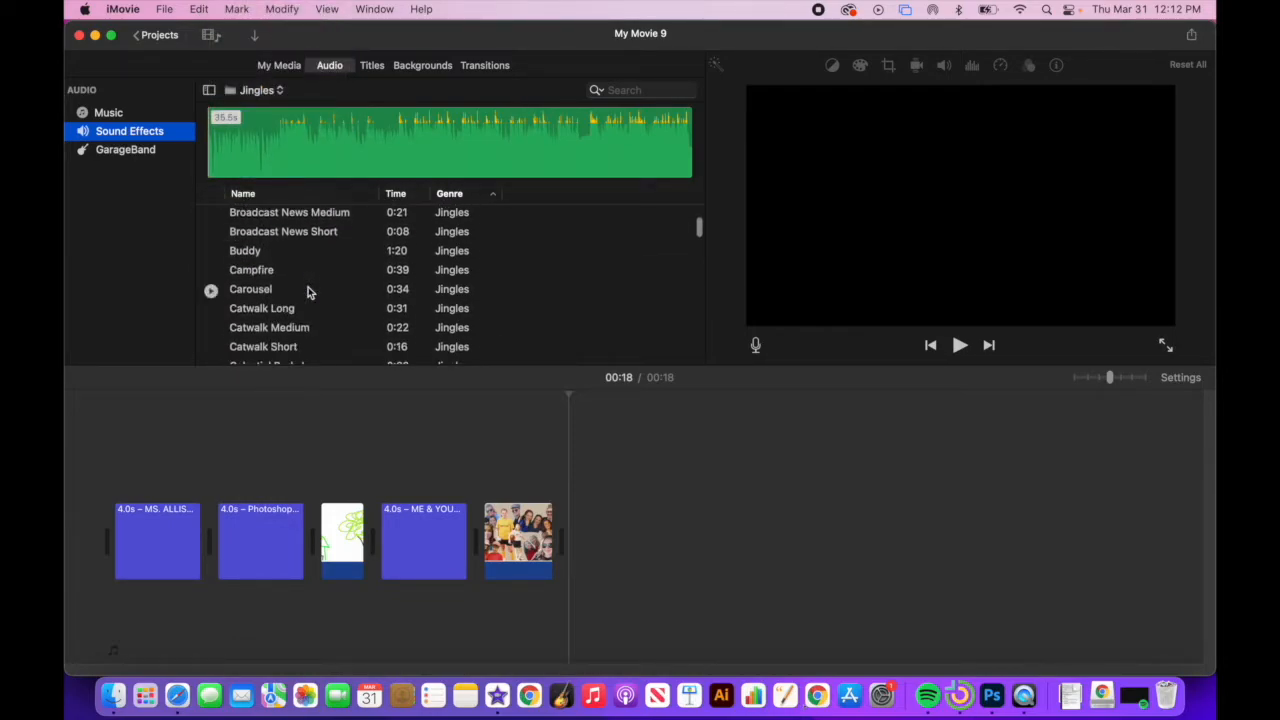
- Preview the Carousel jingle and raise the system volume while it plays
click(211, 292)
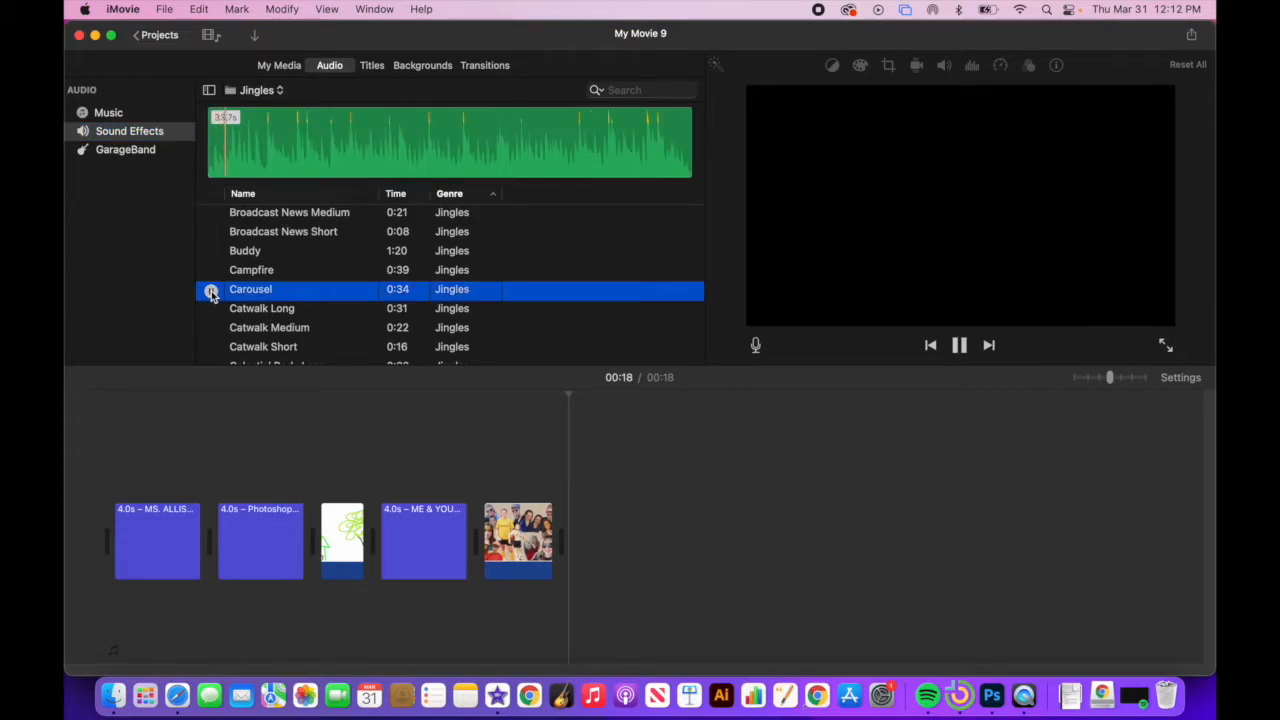
key(XF86AudioRaiseVolume)
key(XF86AudioRaiseVolume)
key(XF86AudioRaiseVolume)
key(XF86AudioRaiseVolume)
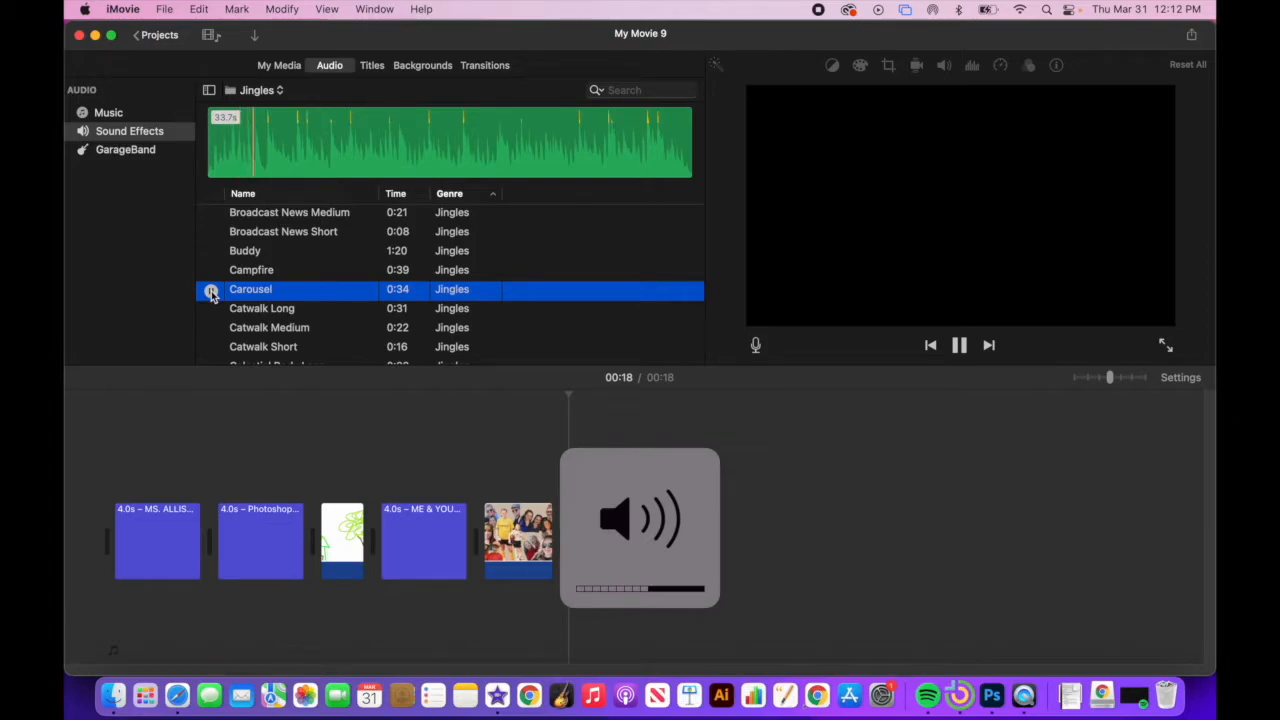
click(211, 293)
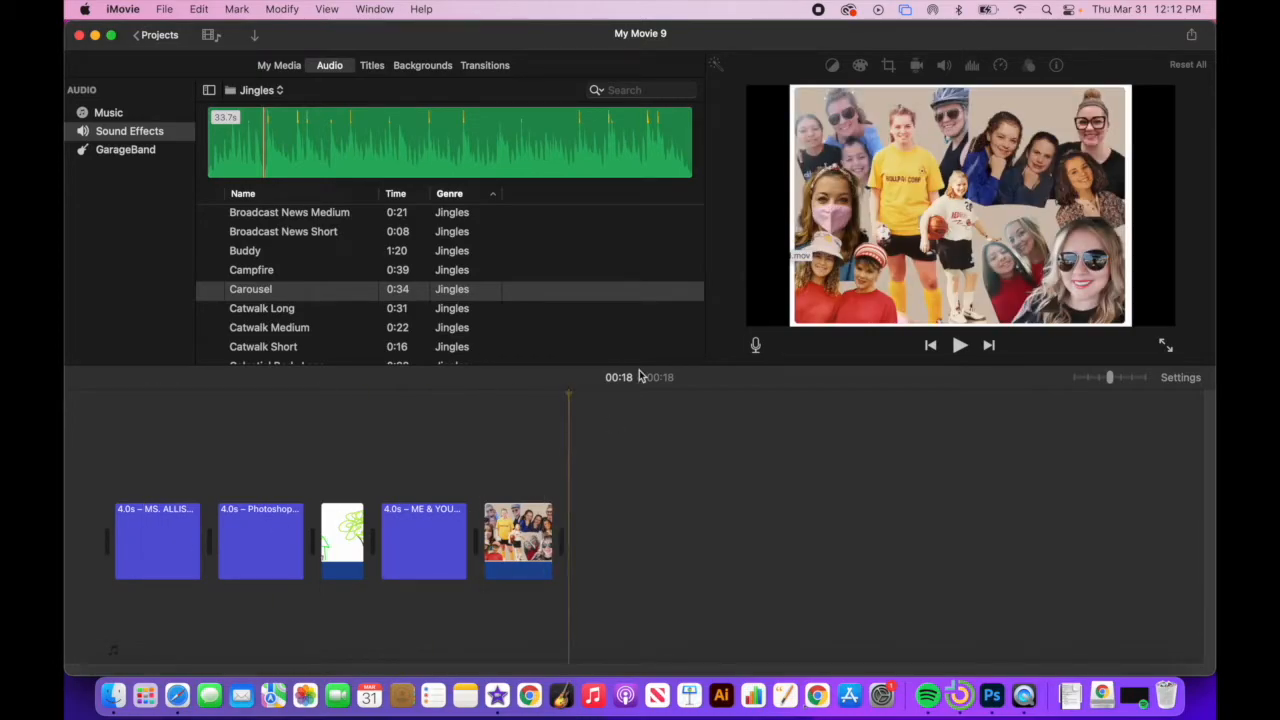
- Browse further down the Jingles sound effects for a suitable background track
scroll(360, 329, down, 5)
scroll(362, 330, down, 8)
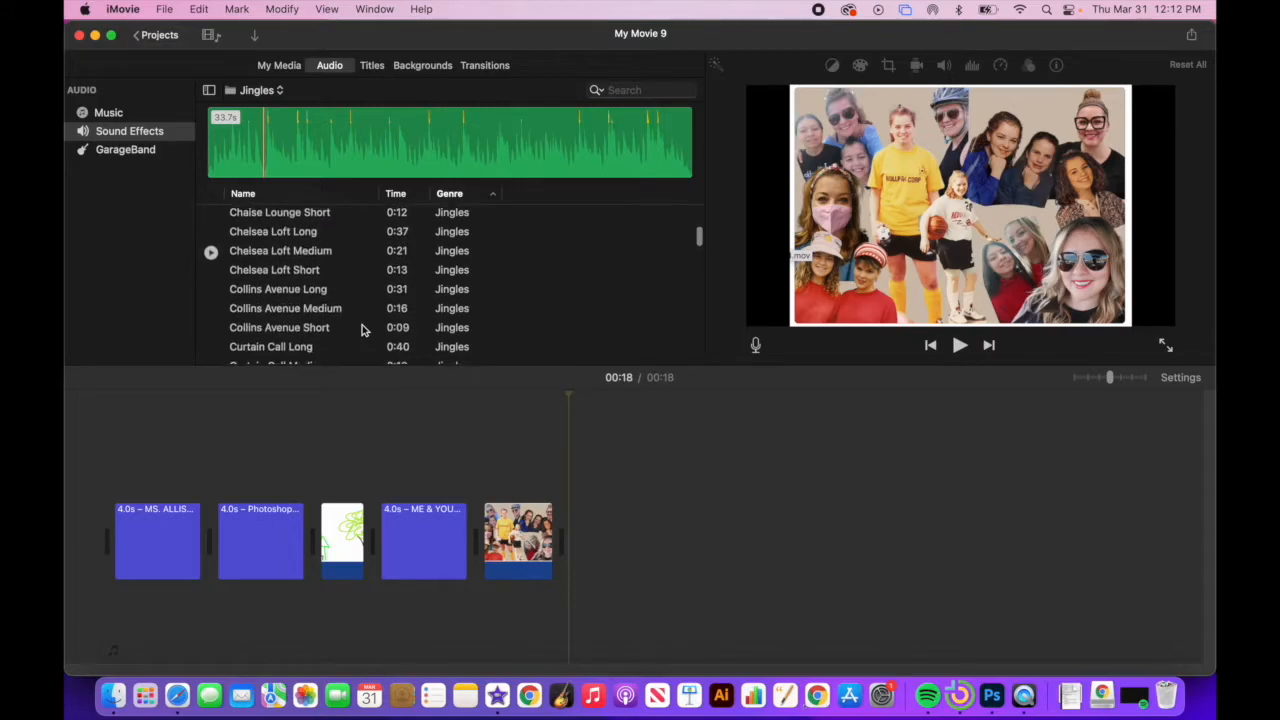
scroll(362, 330, down, 2)
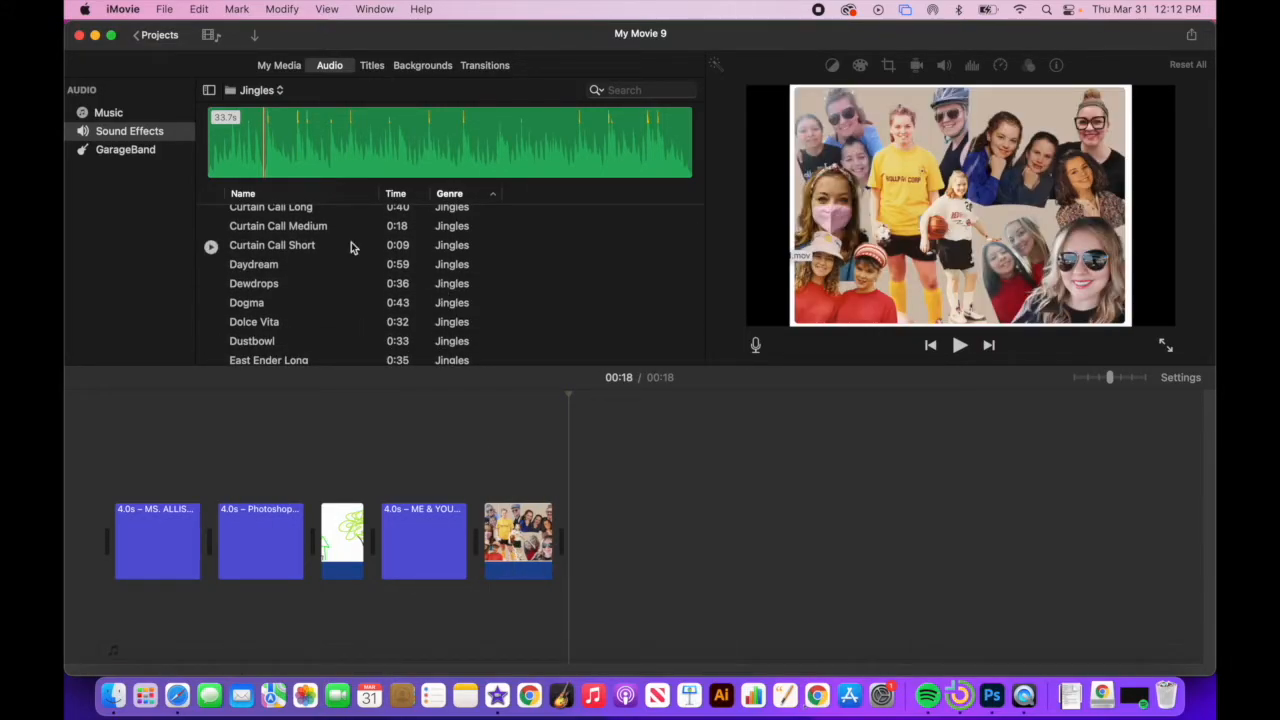
- Check the screen mirroring destinations in the system controls
click(1072, 10)
click(1178, 146)
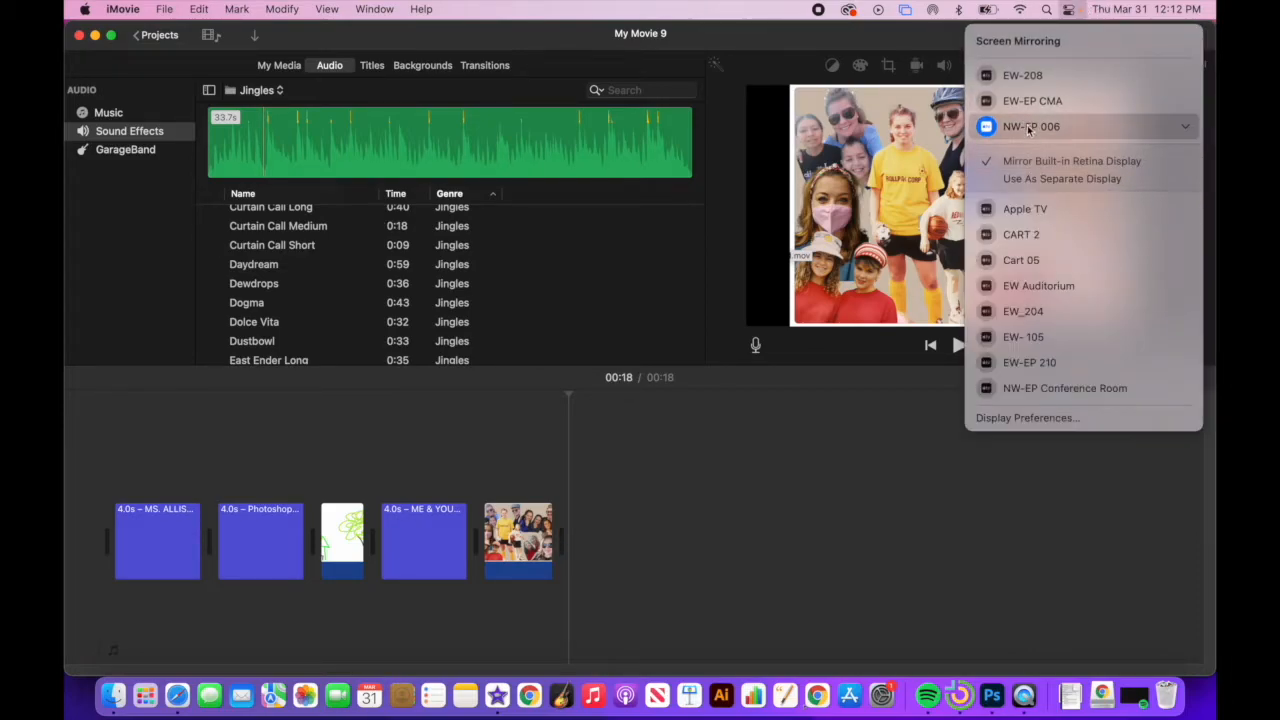
click(527, 343)
- Find the Elysium Medium jingle further down the list and preview it
scroll(360, 334, down, 3)
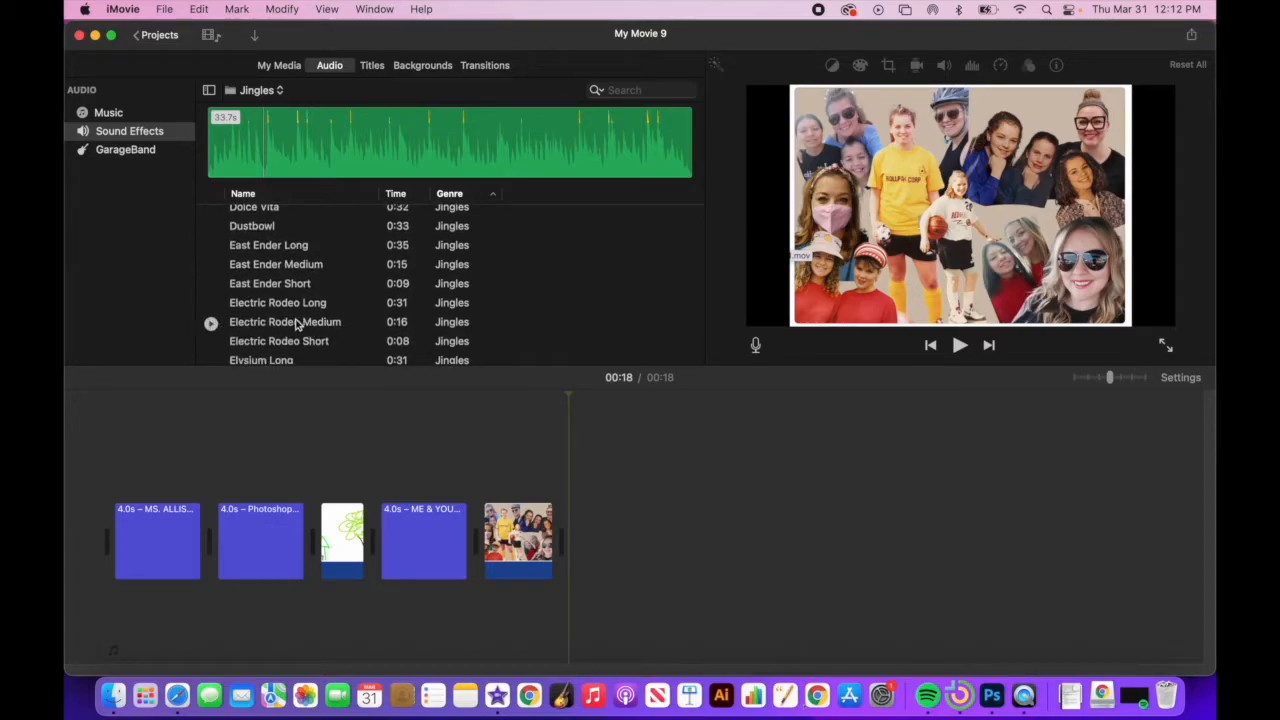
scroll(305, 330, down, 1)
scroll(305, 330, down, 3)
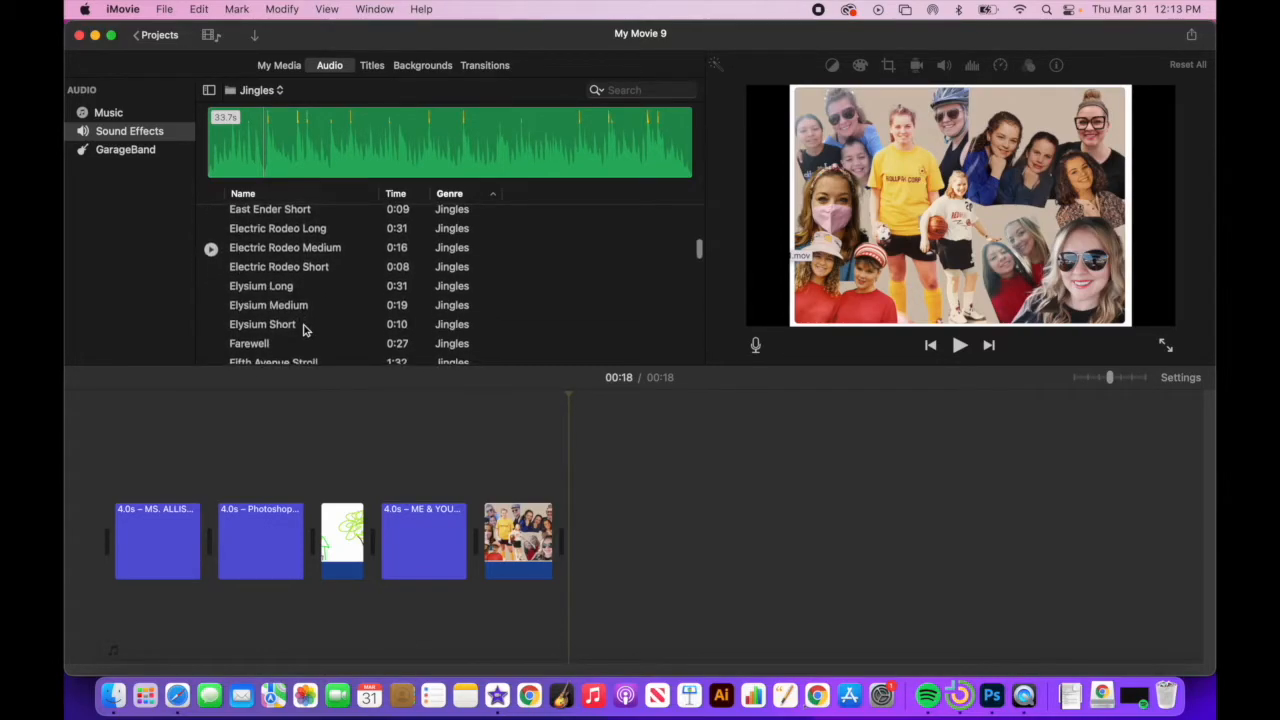
click(211, 306)
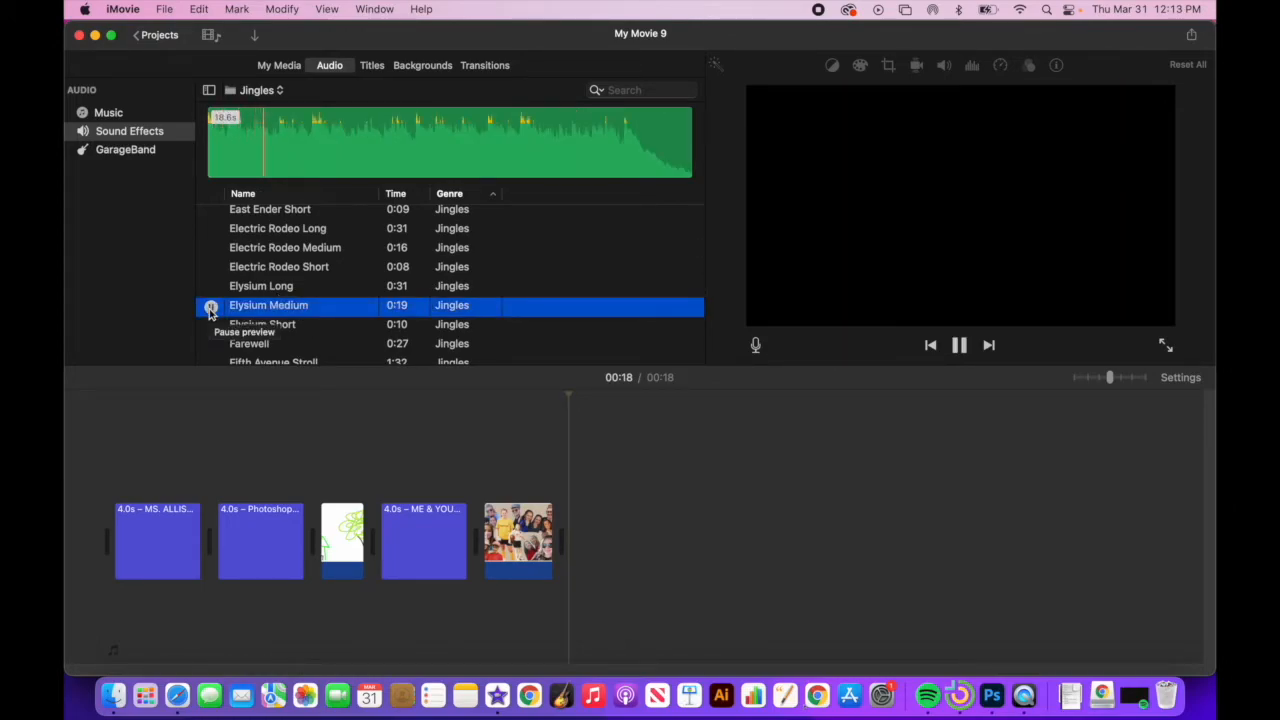
click(218, 311)
- Place Elysium Medium beneath the clips from the movie's start, trim its end to the last clip and fade it out
drag(291, 306, 103, 648)
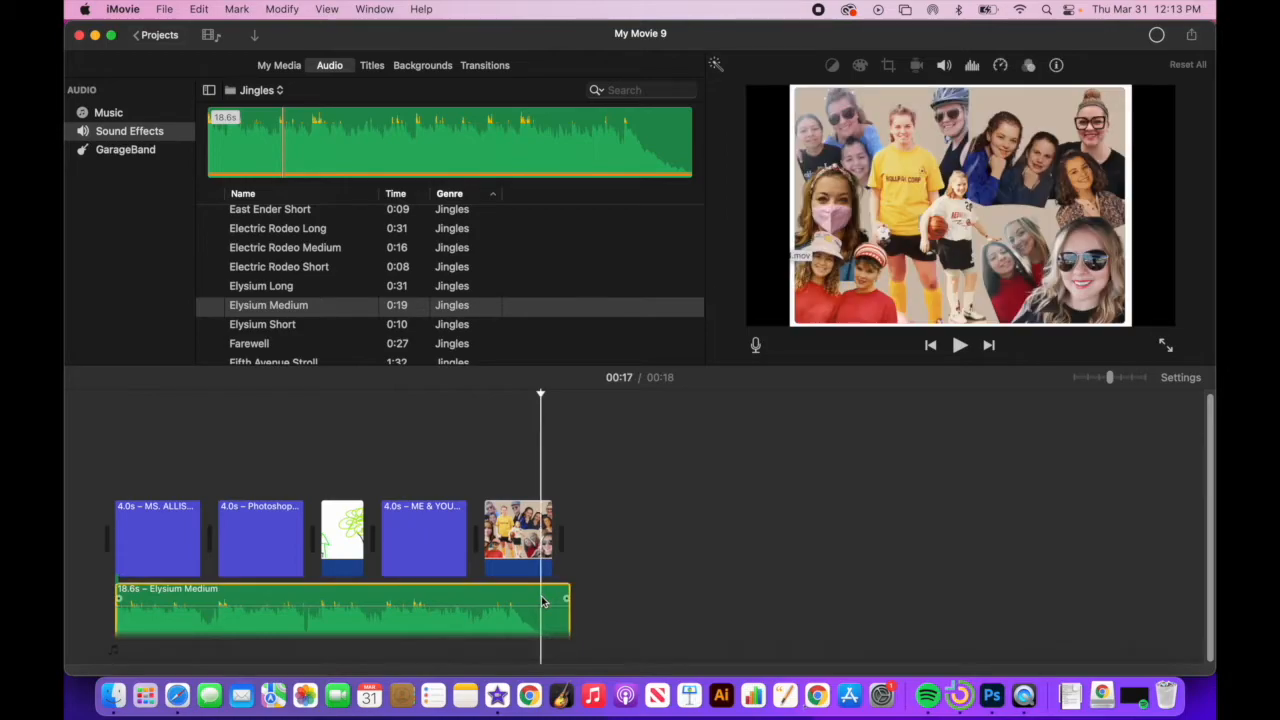
drag(569, 598, 452, 604)
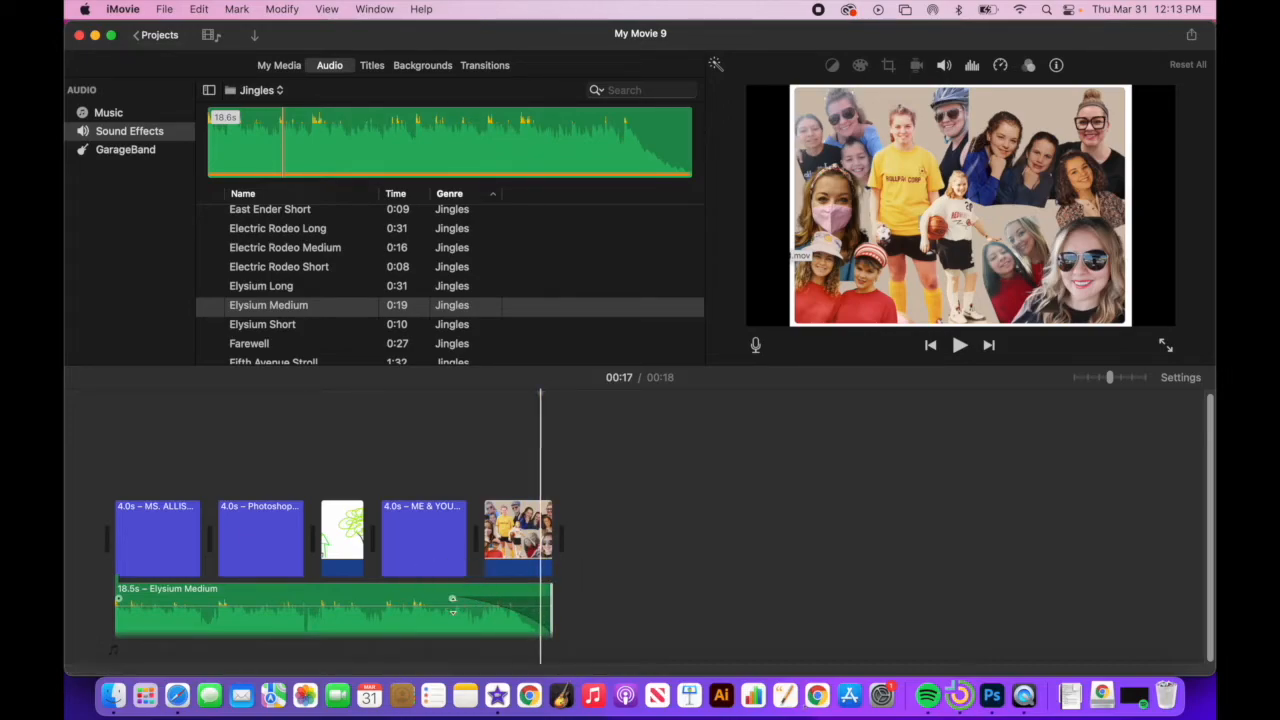
click(615, 563)
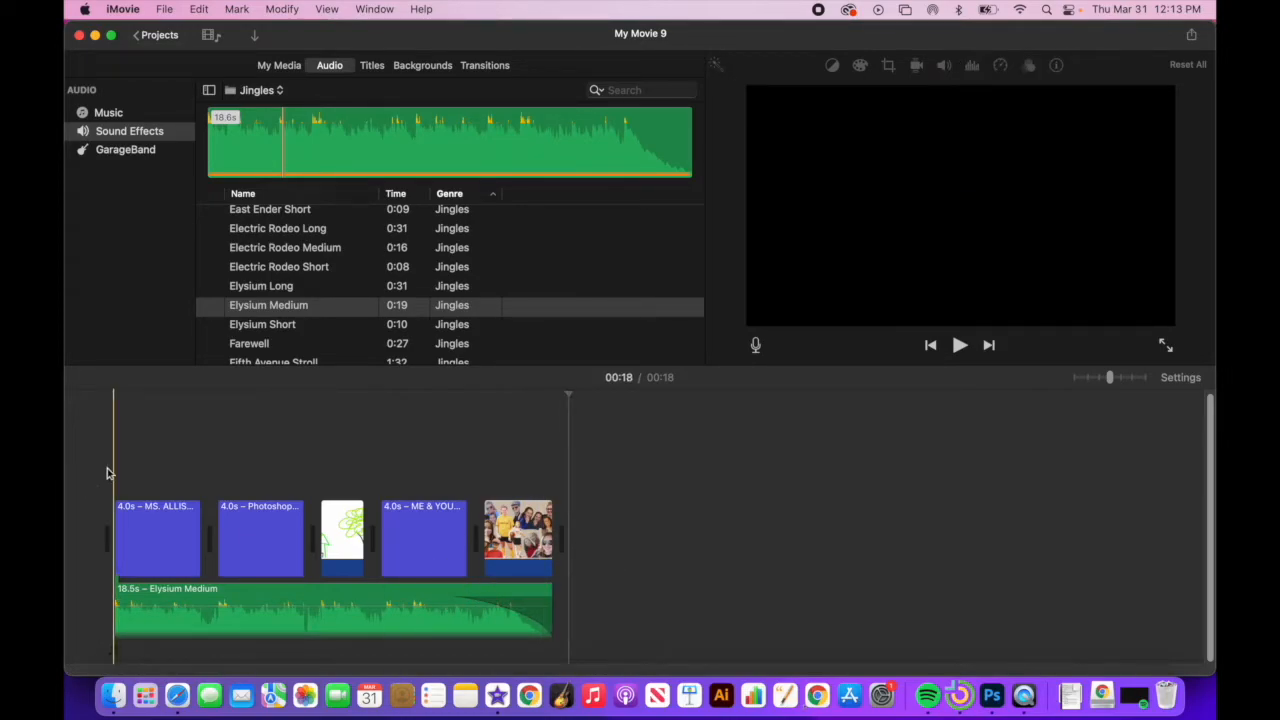
- Play back the movie from the beginning to check the background music with the titles and drawing animation
key(space)
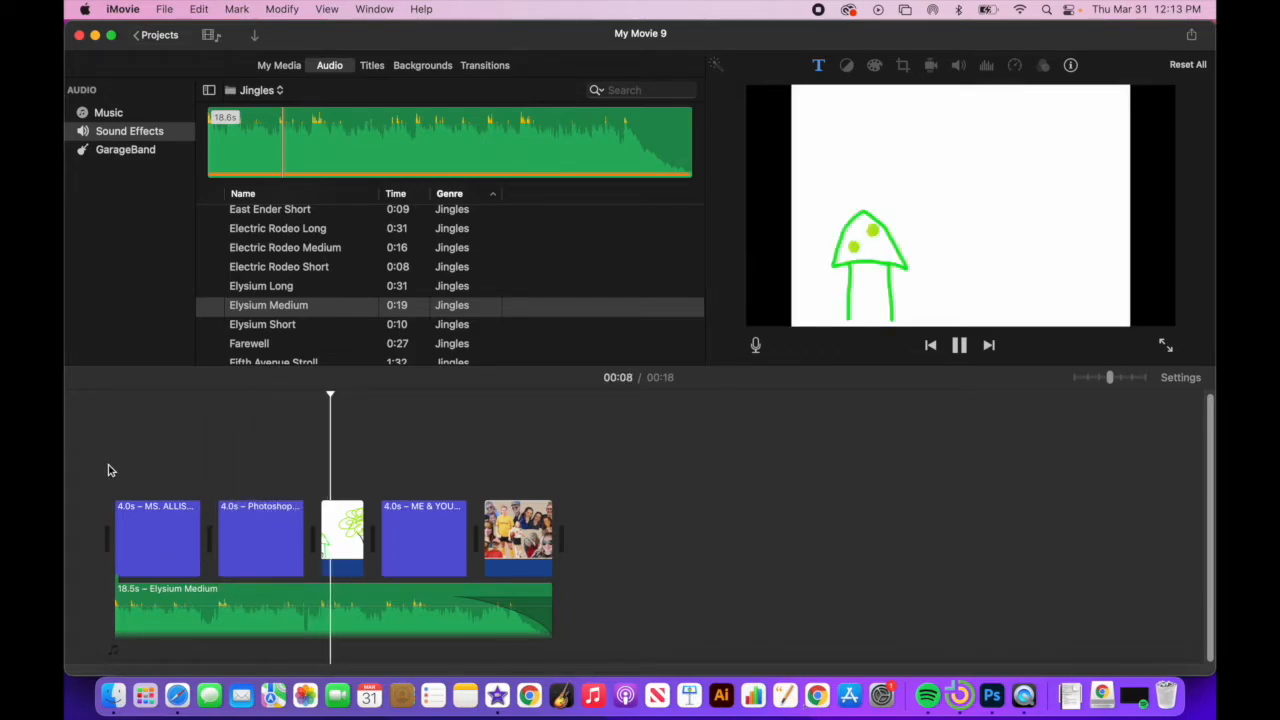
key(space)
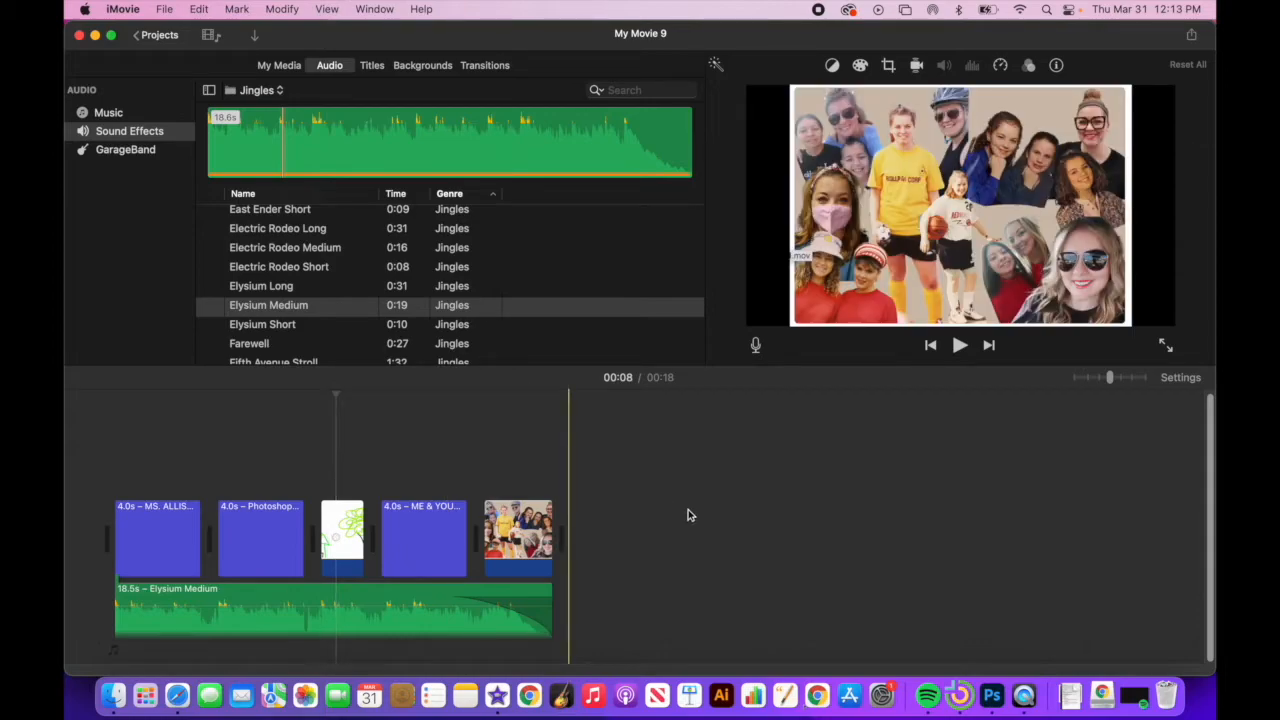
click(607, 480)
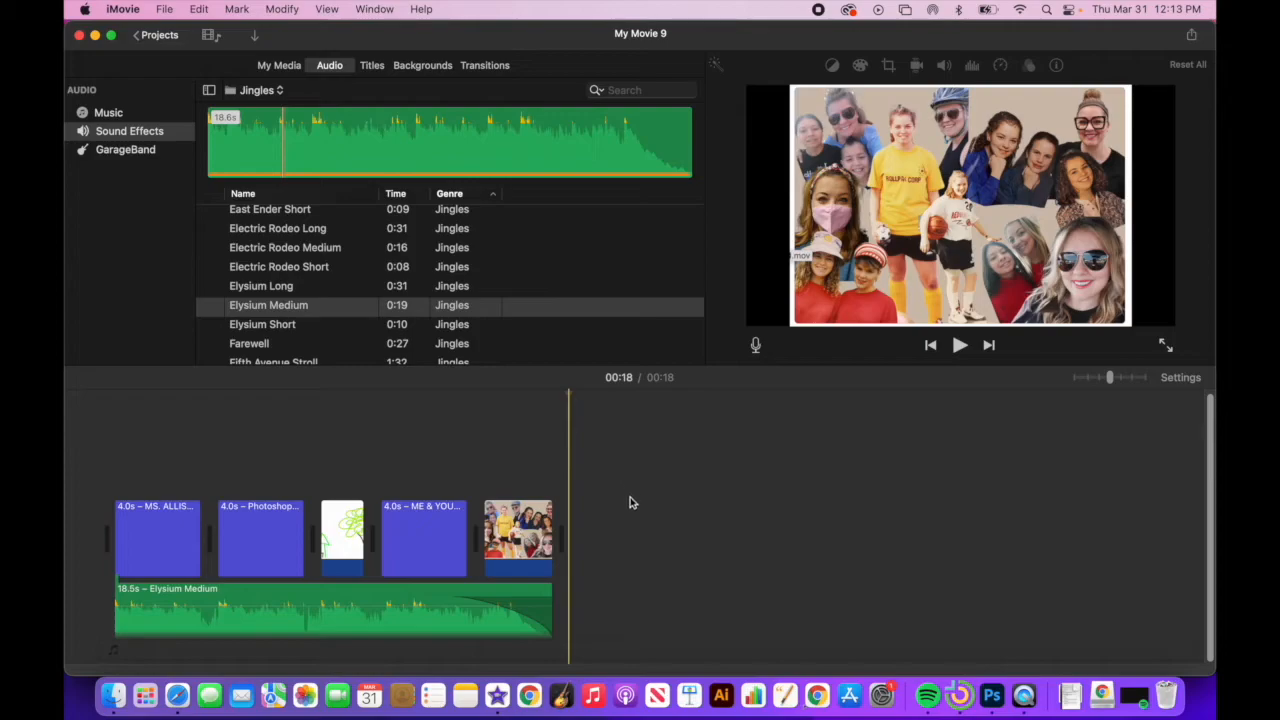
- Set up a file export of the movie and title it with the teacher's name followed by "Montage"
click(1192, 38)
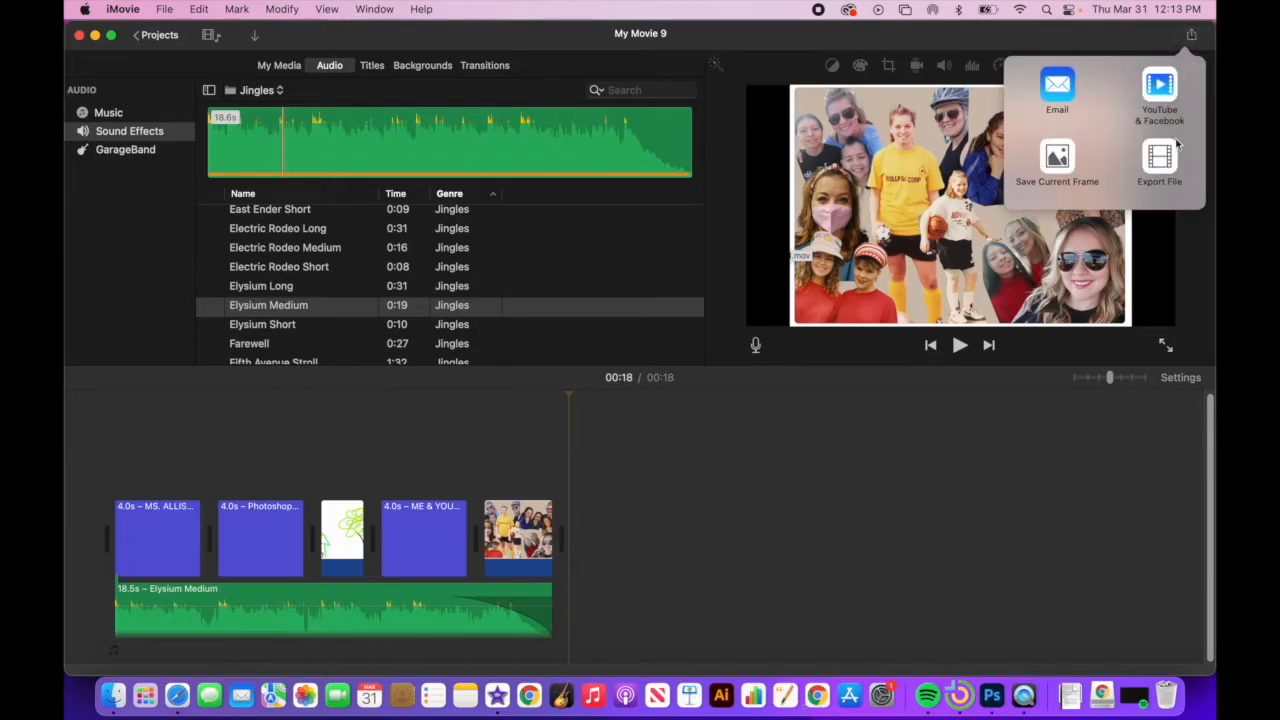
click(1160, 165)
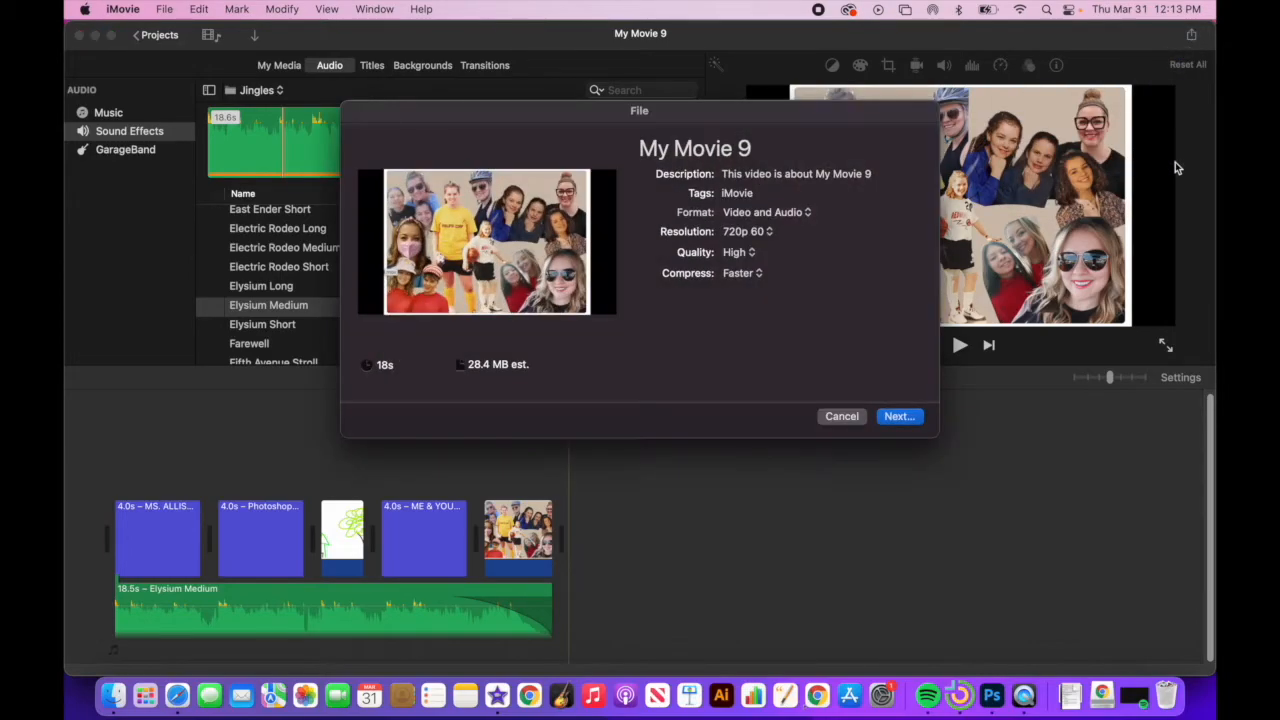
click(829, 152)
text(Ms. Allis'ns)
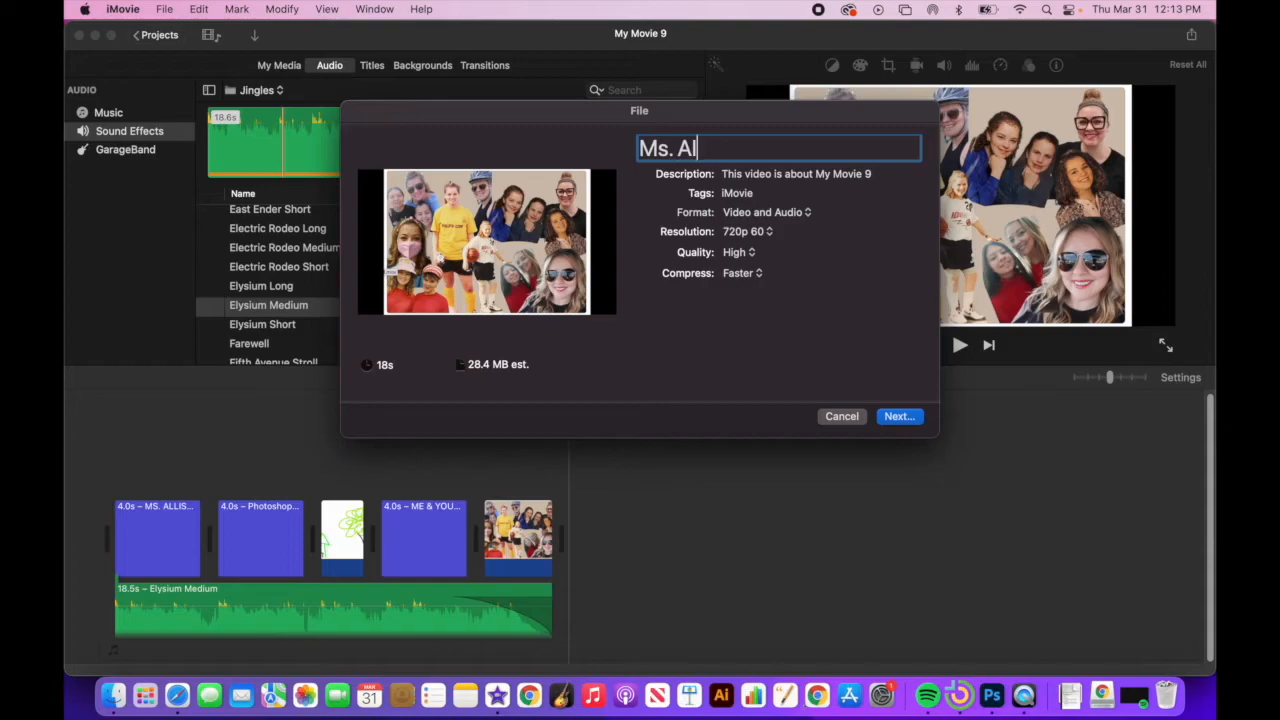
key(BackSpace)
key(BackSpace)
key(BackSpace)
text(on's Mong)
key(BackSpace)
text(tage)
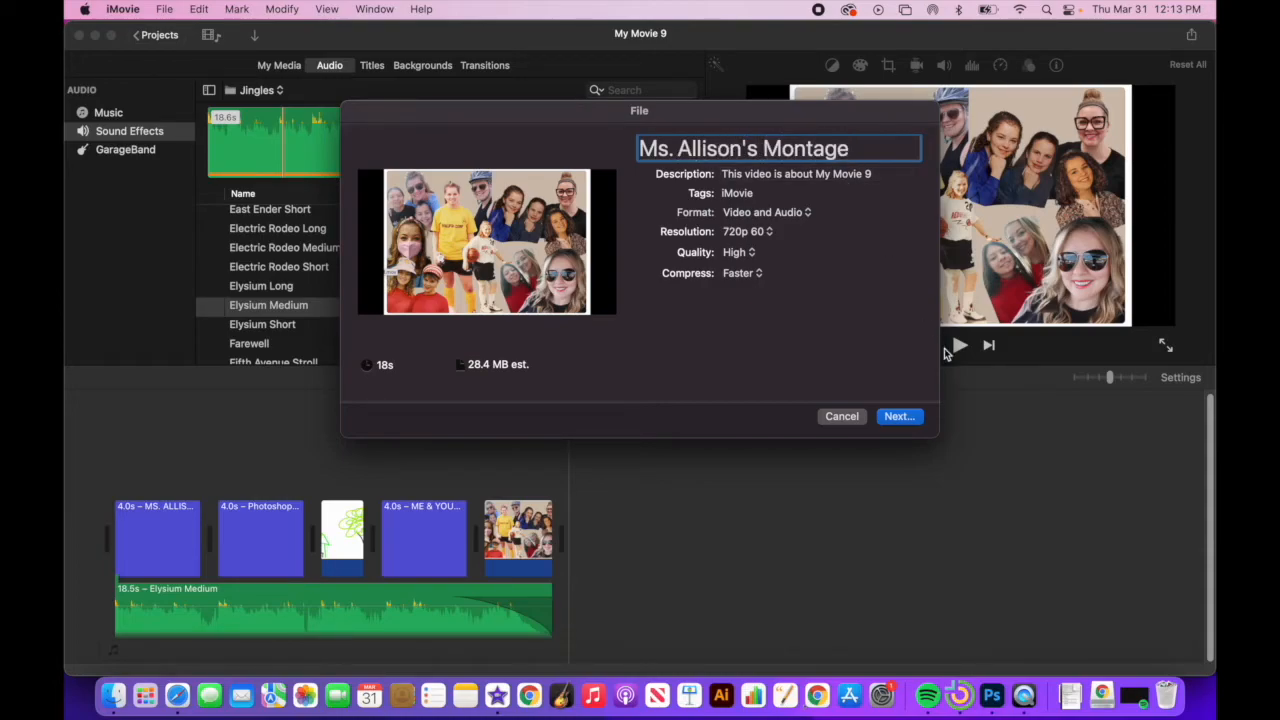
- Save the exported movie into the Montage Tutorial folder on the Desktop
click(896, 418)
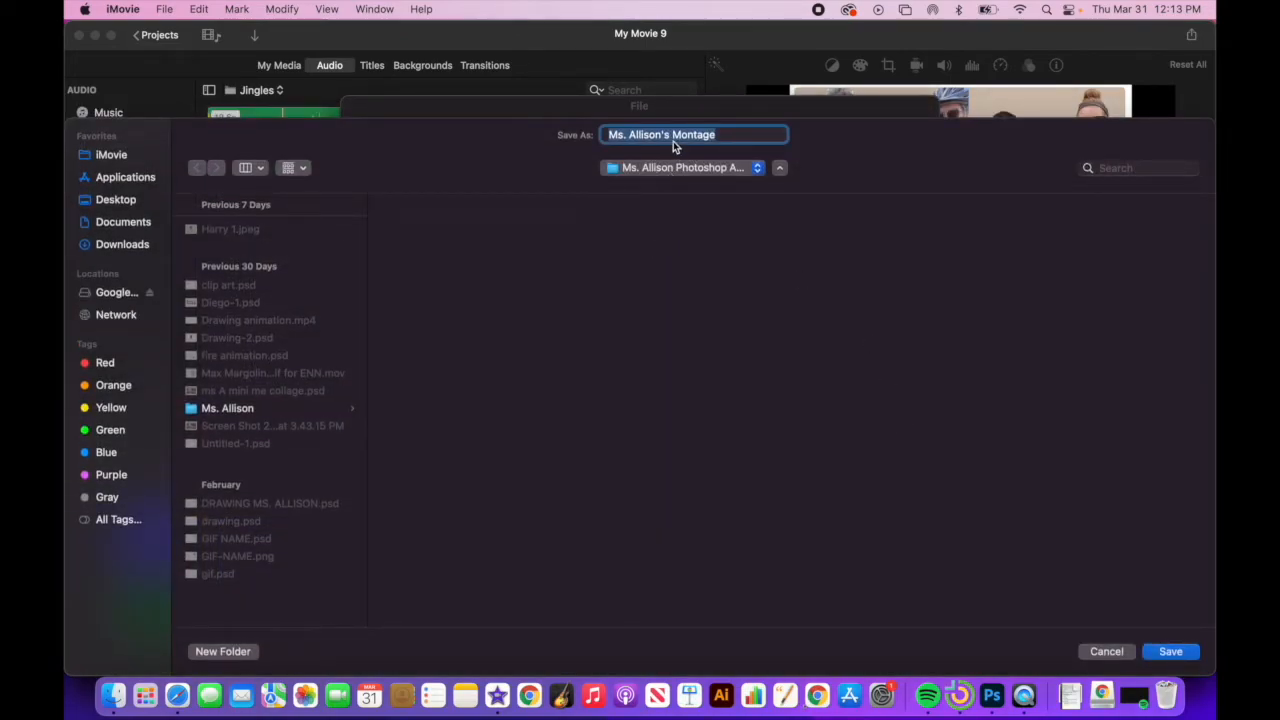
click(146, 204)
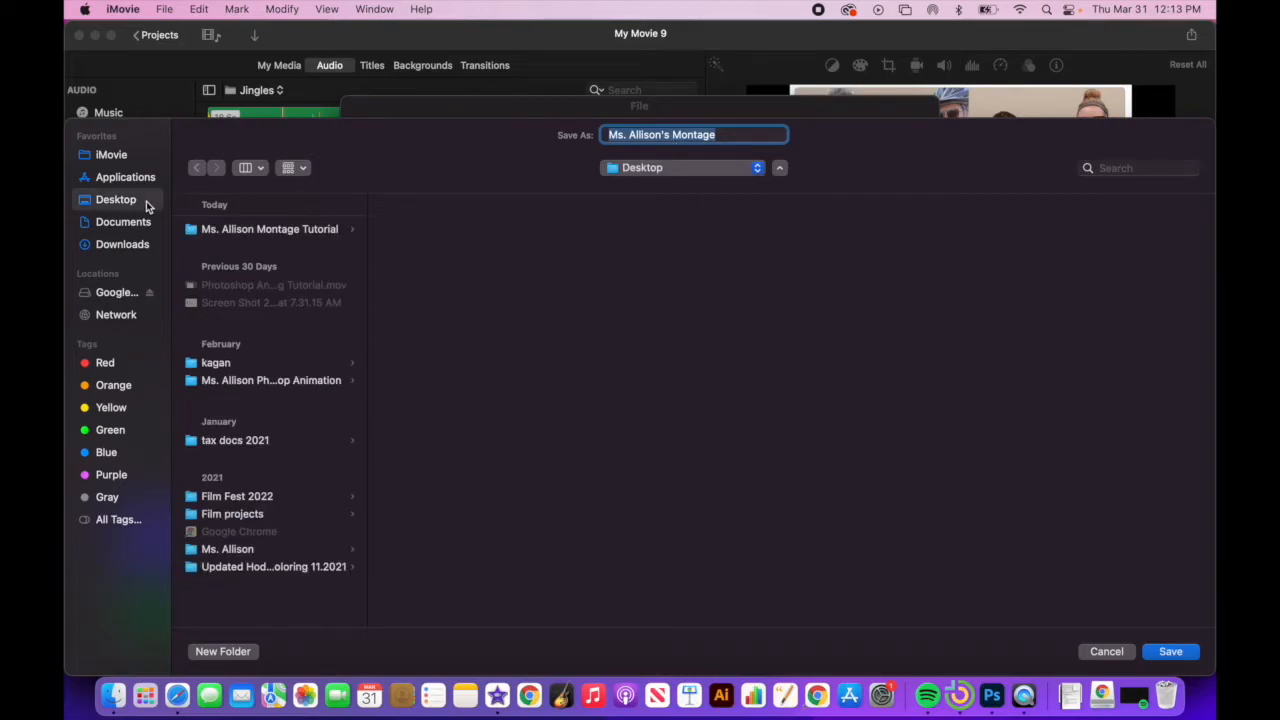
click(281, 231)
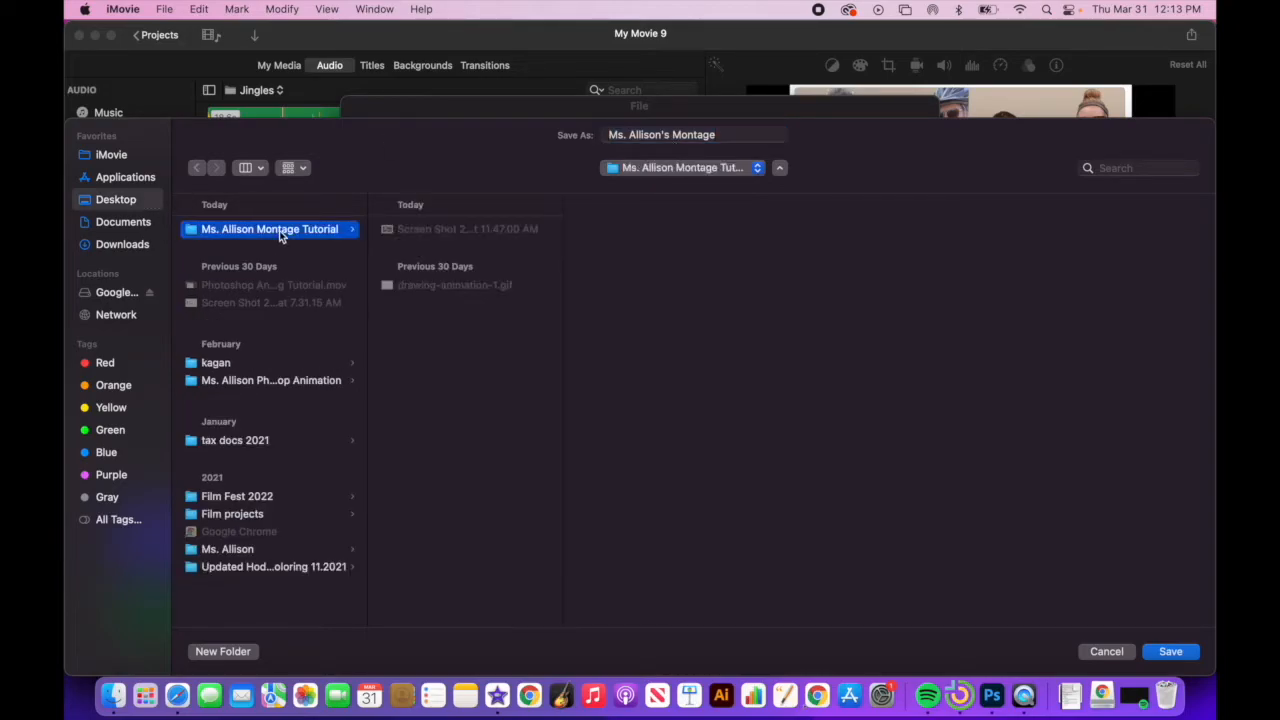
click(1170, 651)
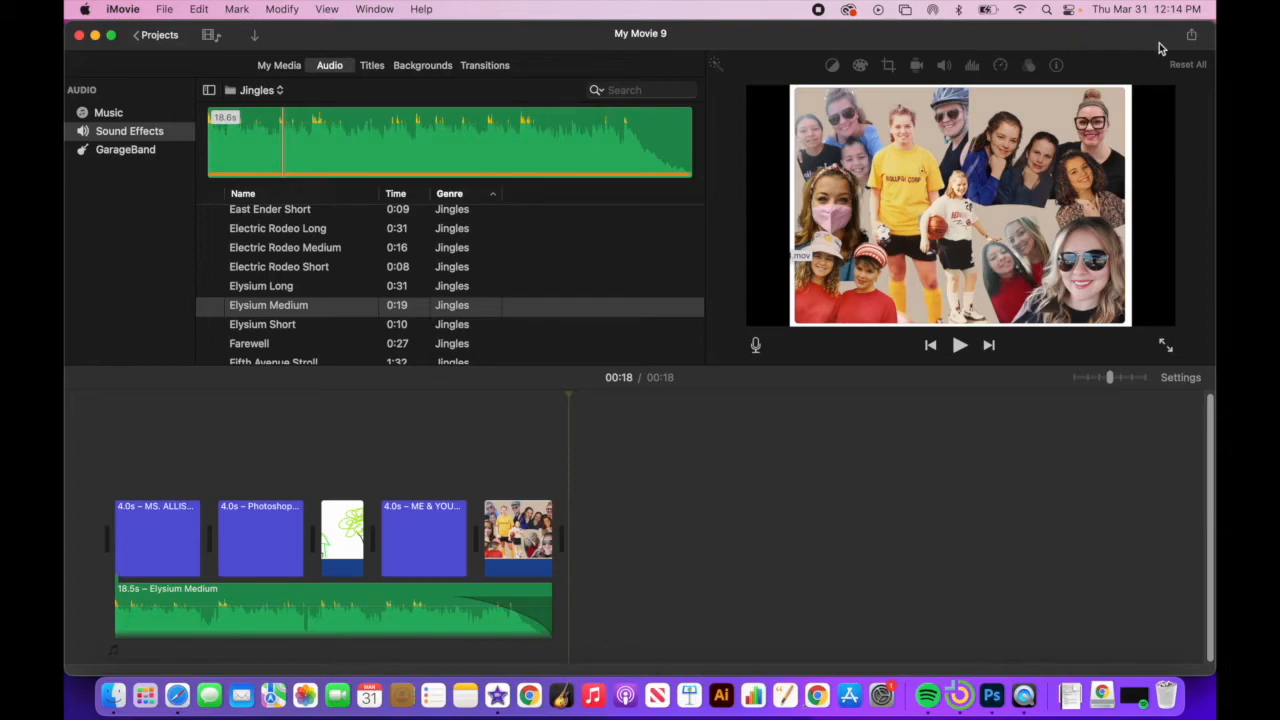
- Return to the projects overview, naming the project with the teacher's name followed by "Montage Example"
click(157, 35)
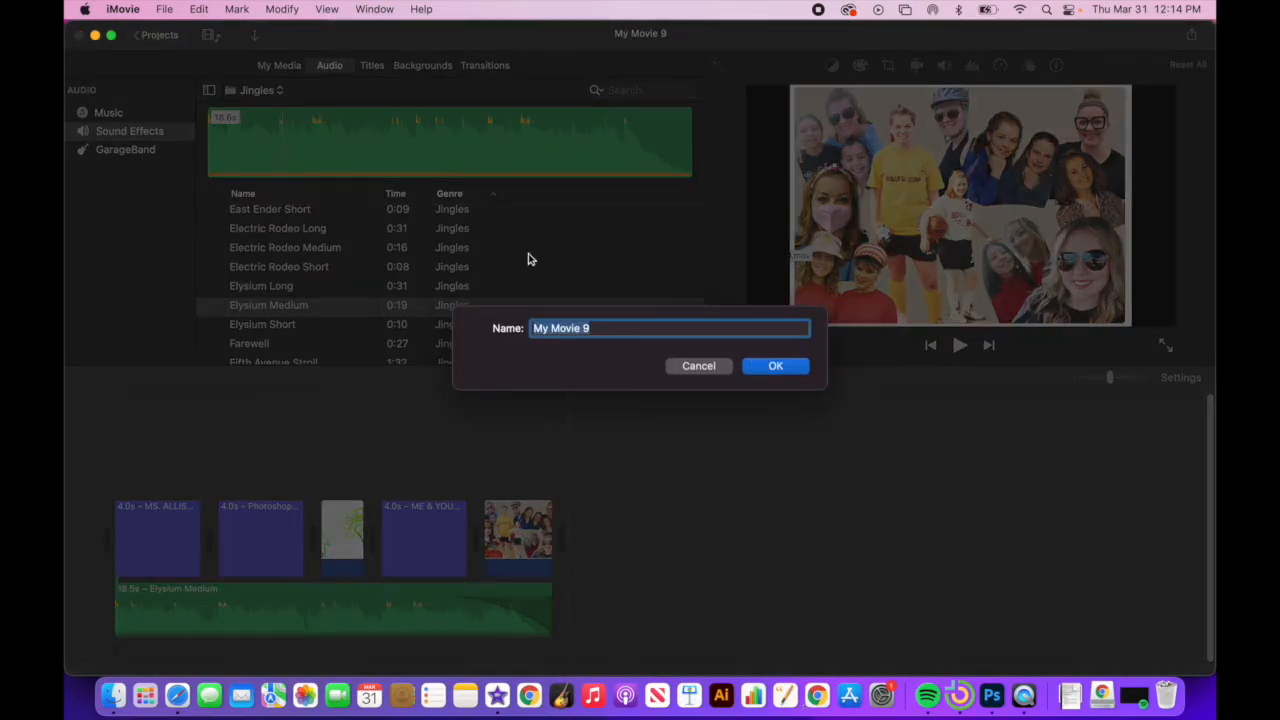
text(Ms. Allison's Montage Example)
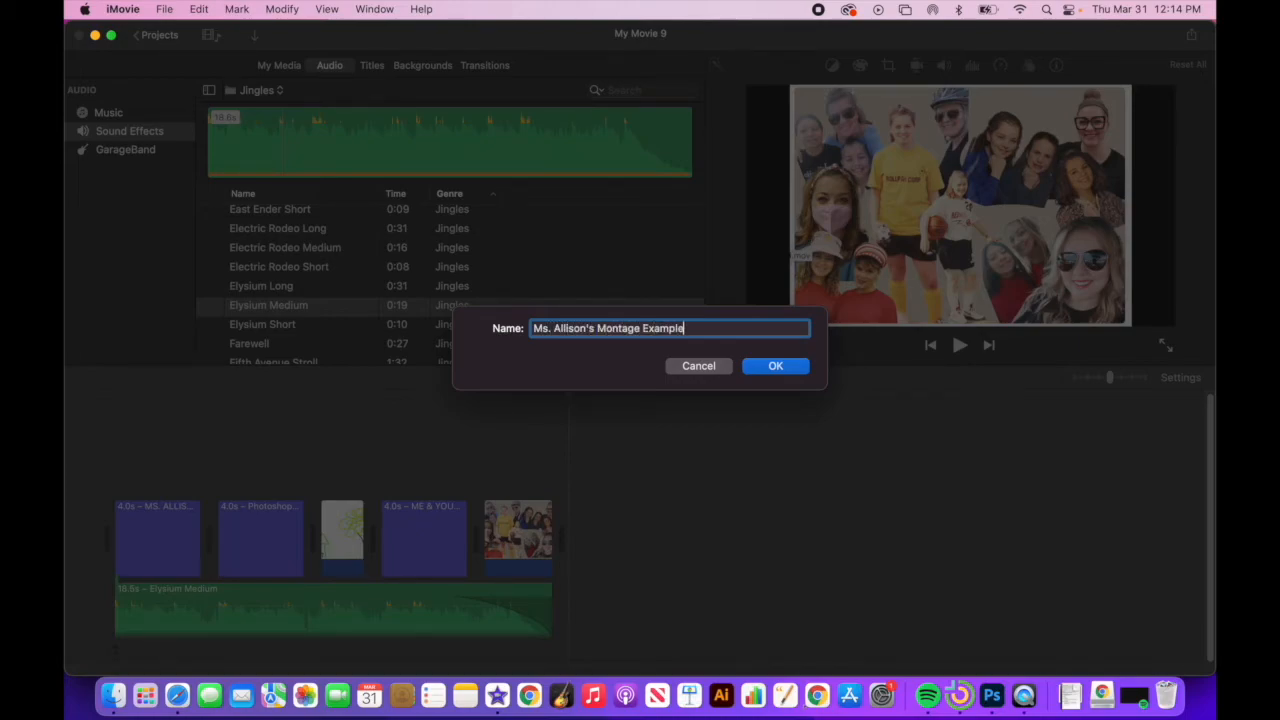
click(790, 367)
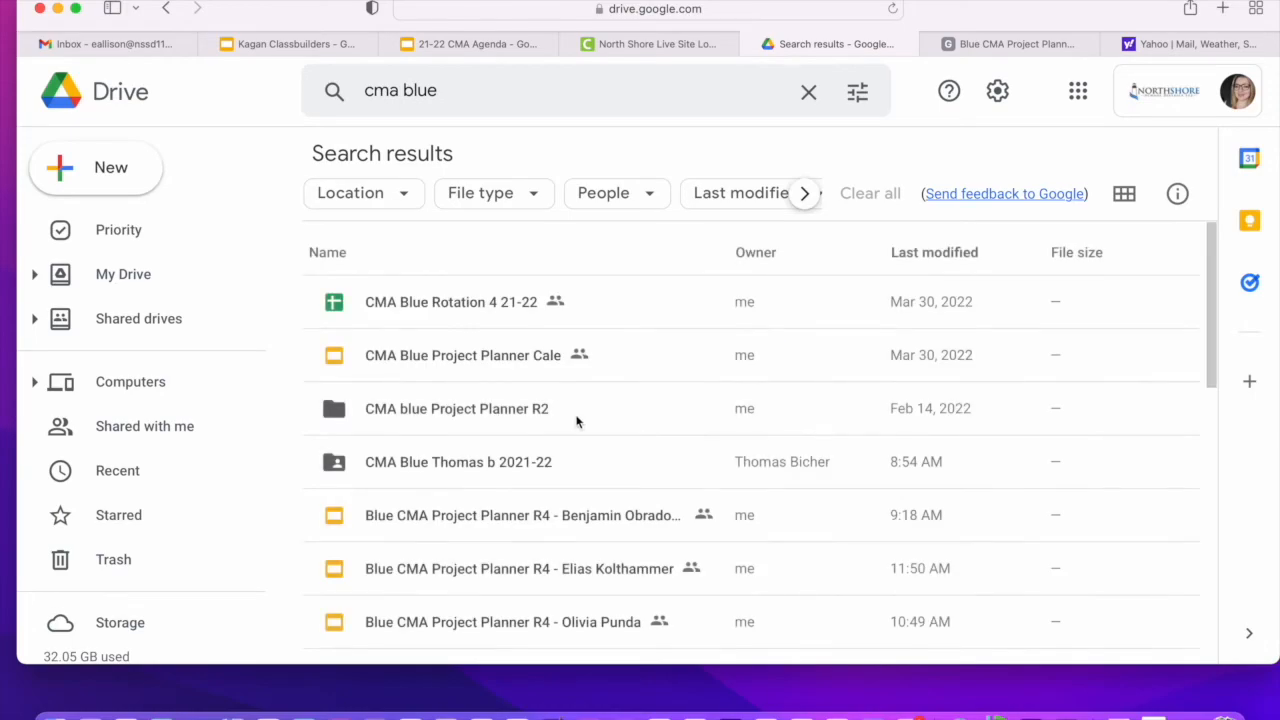
- Open the CMA blue Project Planner R2 folder in Google Drive and the Montage Tutorial folder from the desktop
double_click(489, 420)
drag(955, 3, 578, 5)
double_click(1135, 292)
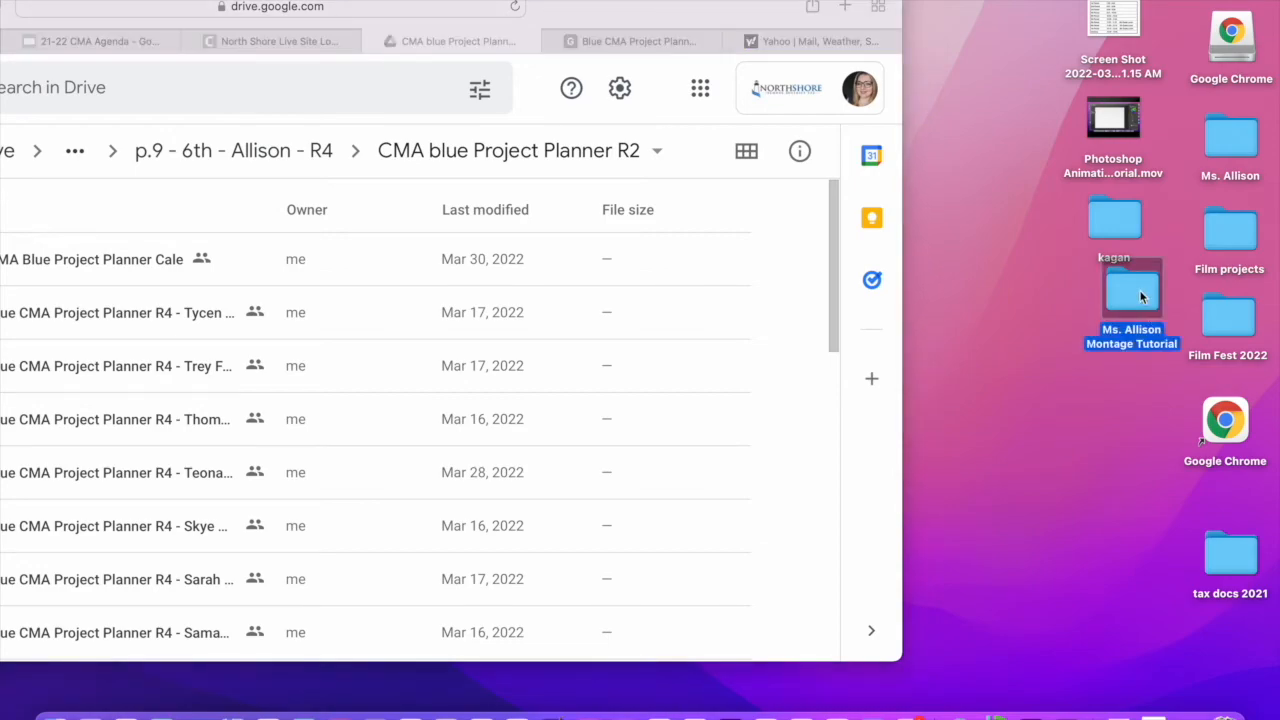
- Upload the exported montage MP4 to the CMA blue Project Planner R2 Drive folder and close the Finder window
click(731, 150)
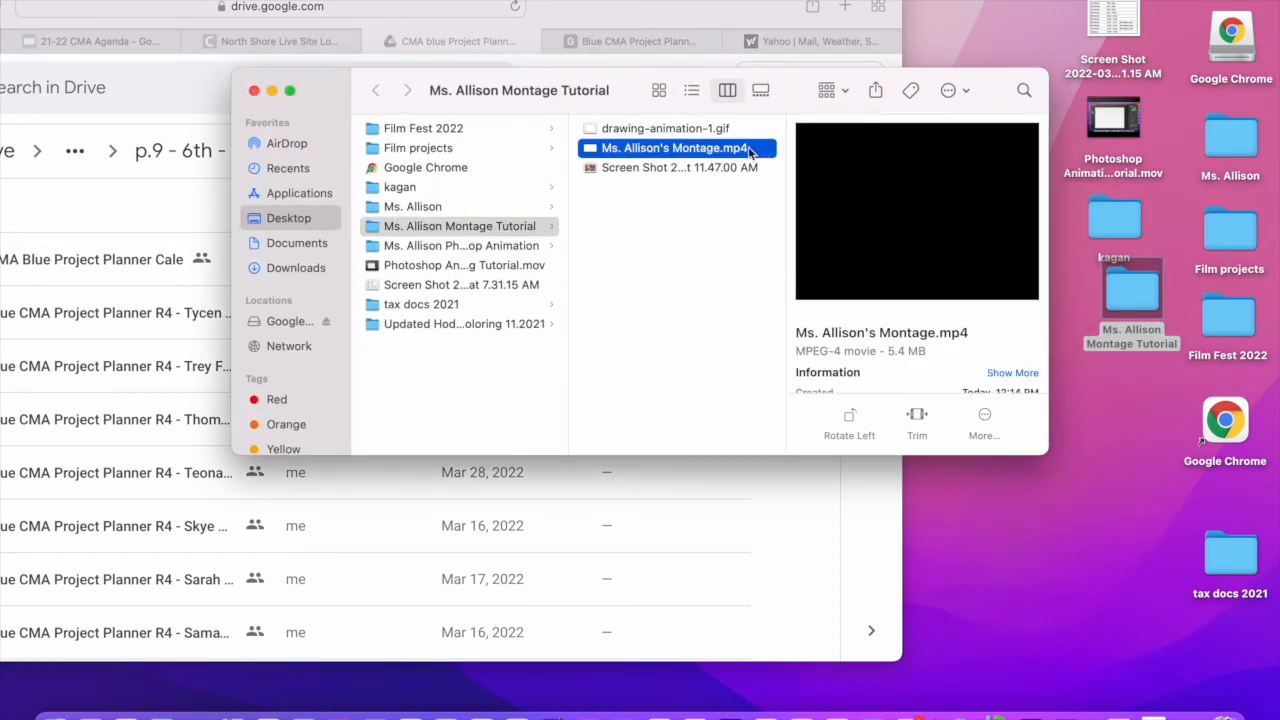
drag(727, 148, 177, 218)
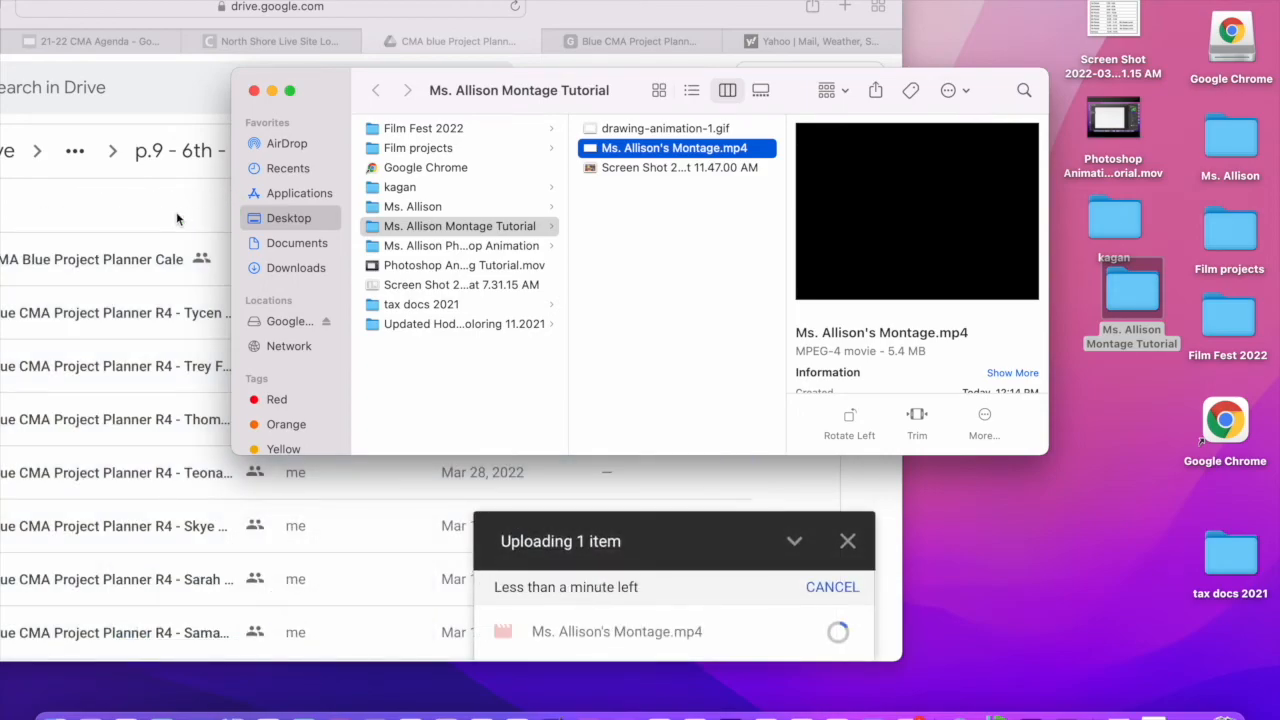
click(255, 91)
drag(620, 15, 954, 15)
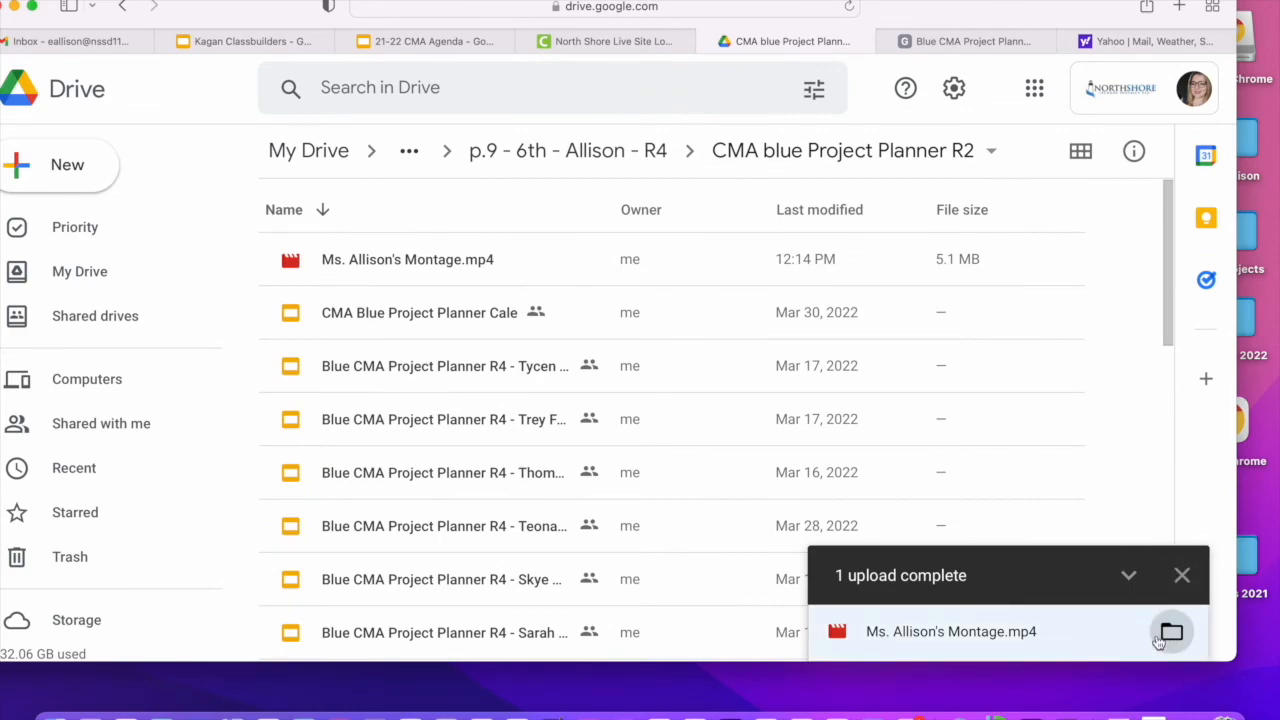